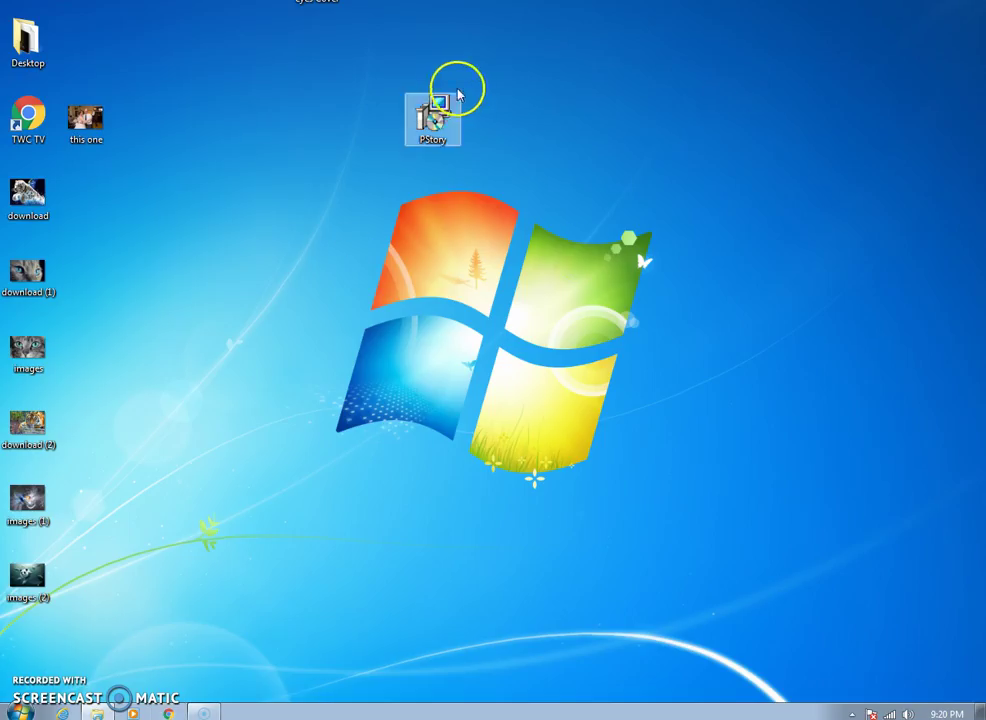
- Dismiss the PStory installer's security warning and find Photo Story 3 in the Start menu
double_click(436, 117)
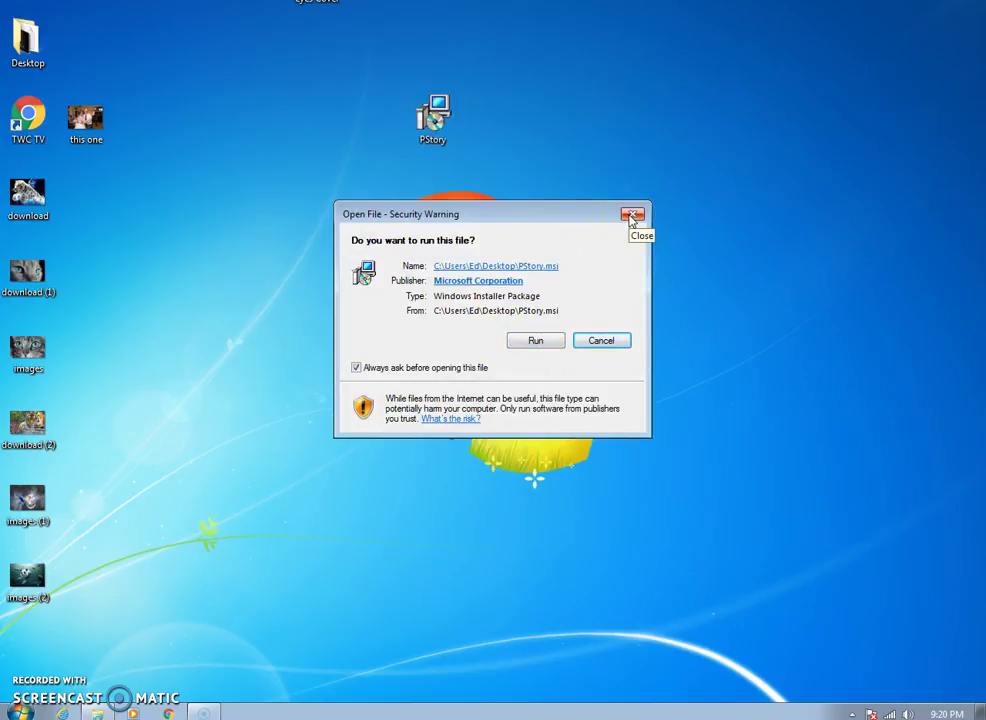
click(633, 216)
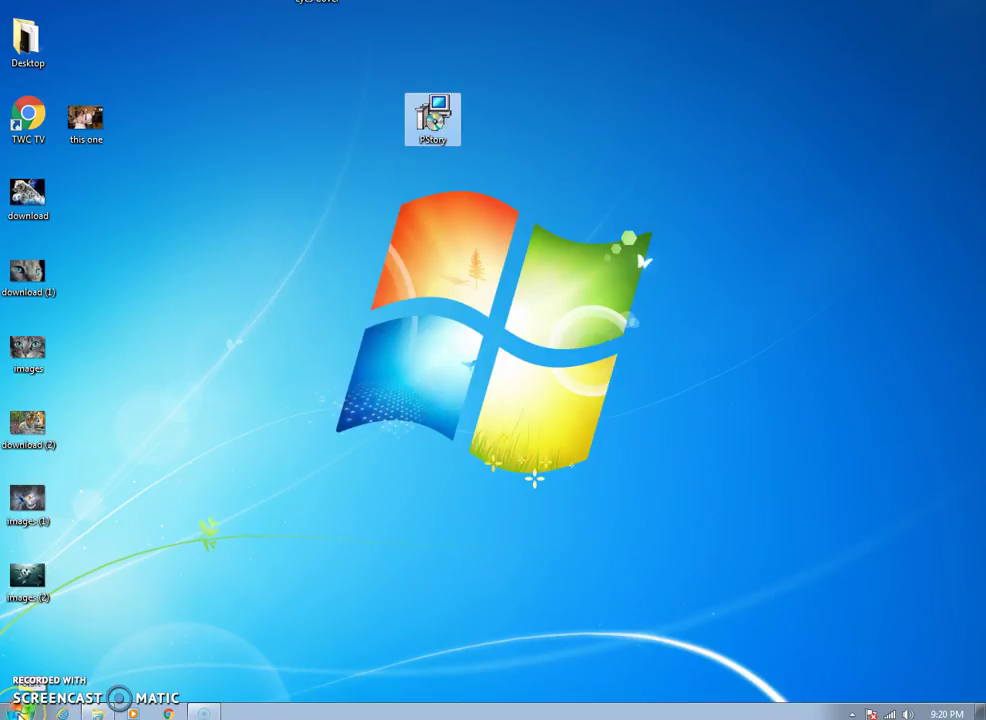
click(20, 712)
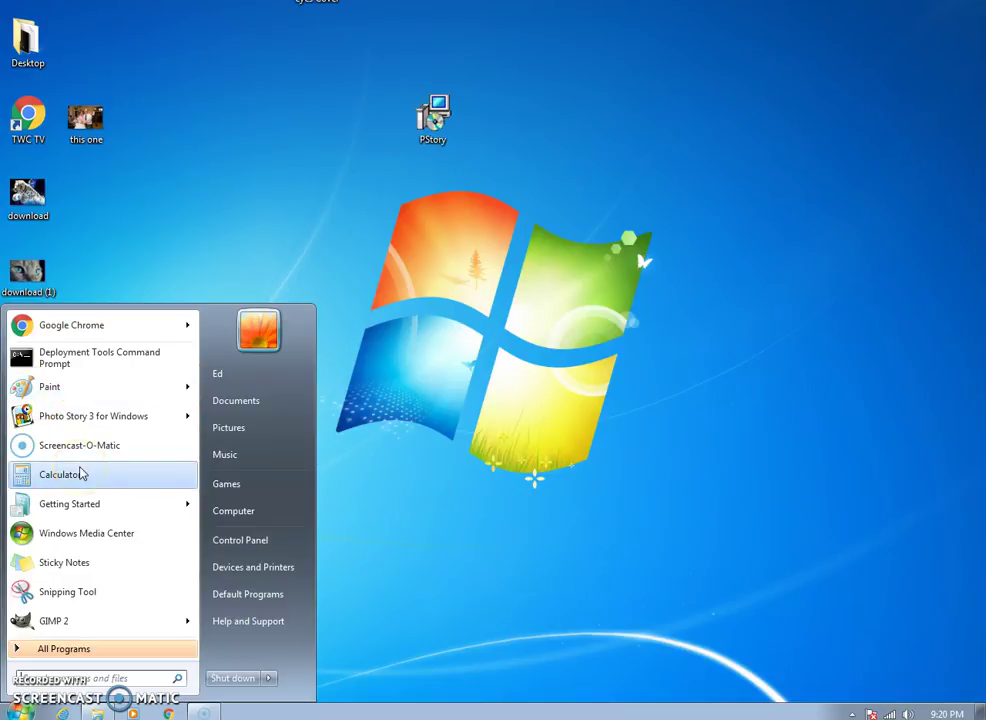
mouse_move(72, 420)
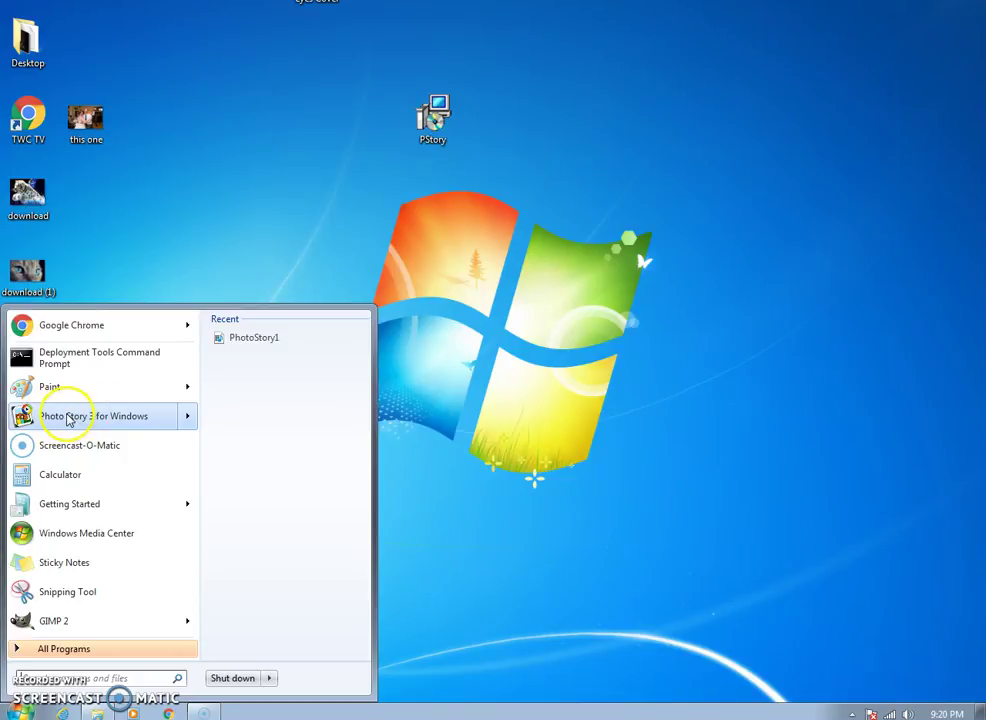
- Begin a new story in Photo Story 3 and import the first space picture
click(64, 417)
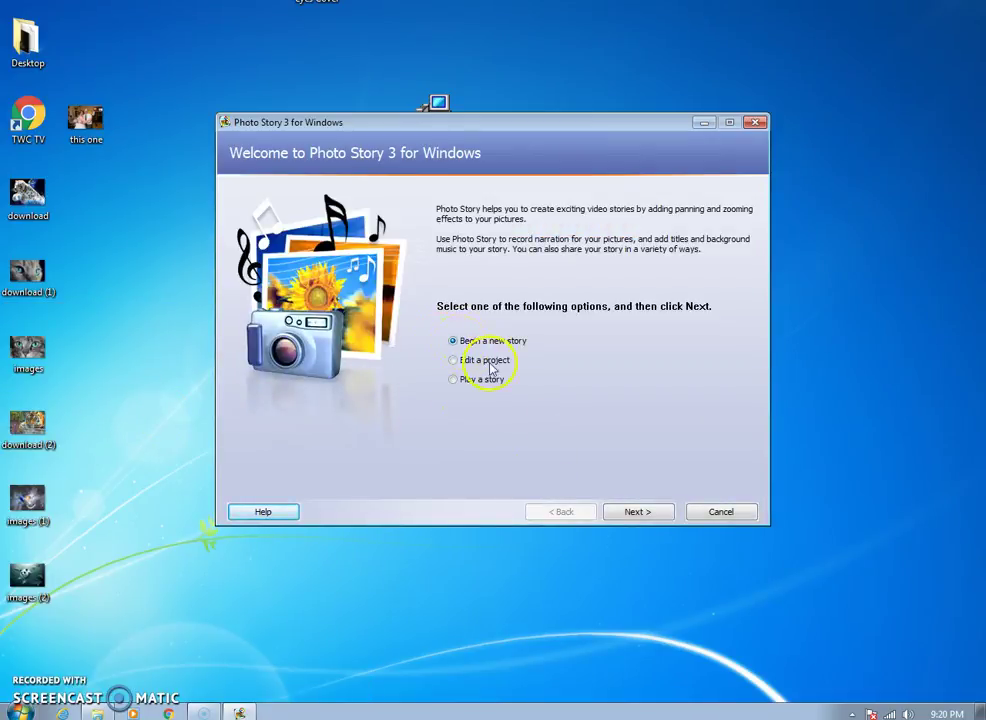
click(627, 512)
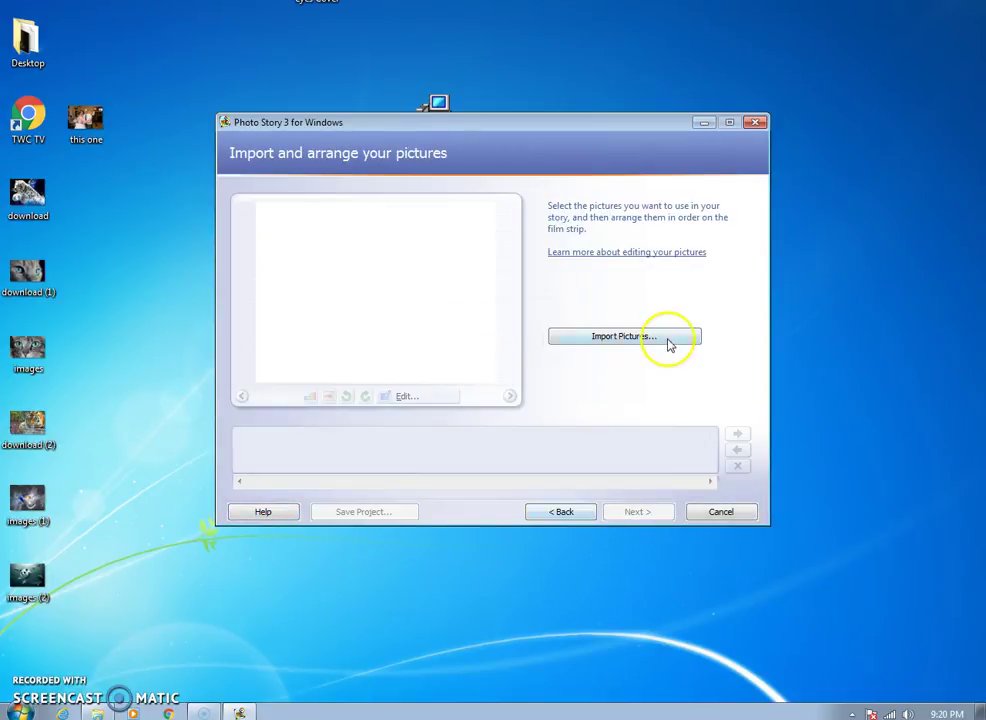
click(660, 336)
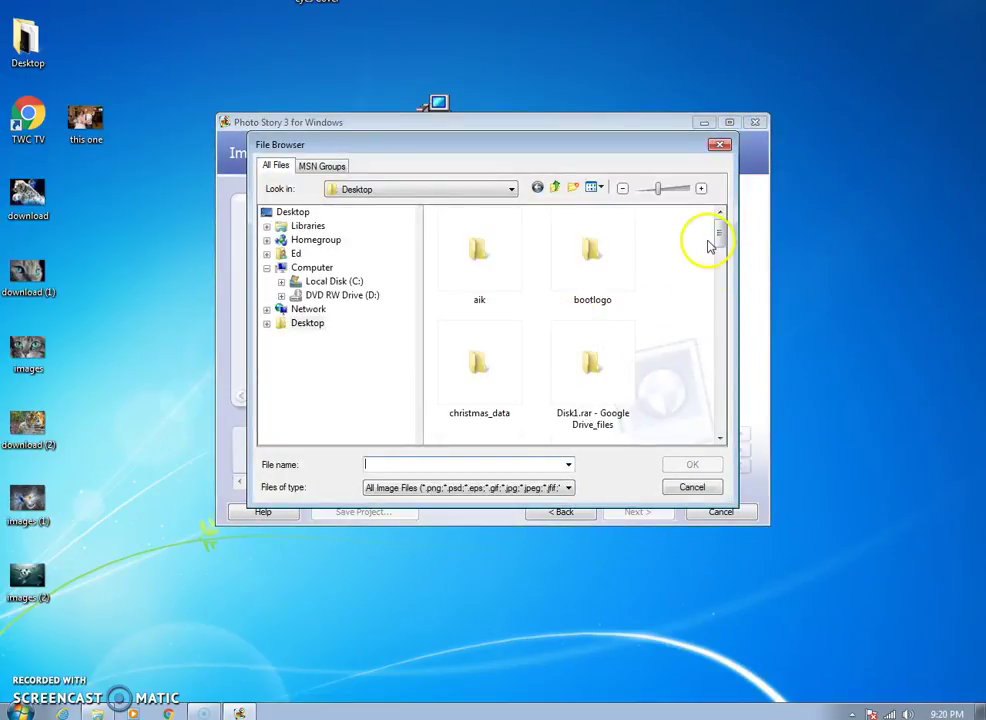
drag(719, 233, 718, 356)
double_click(465, 379)
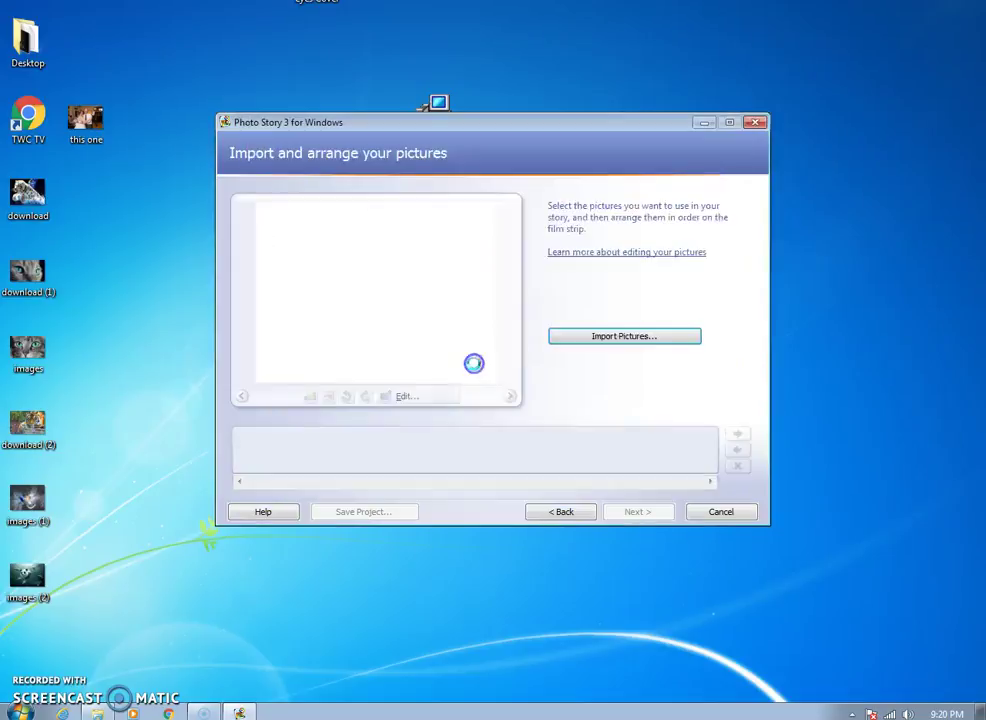
- Import the blue background, scientist cartoon and Christmas globe pictures
click(642, 334)
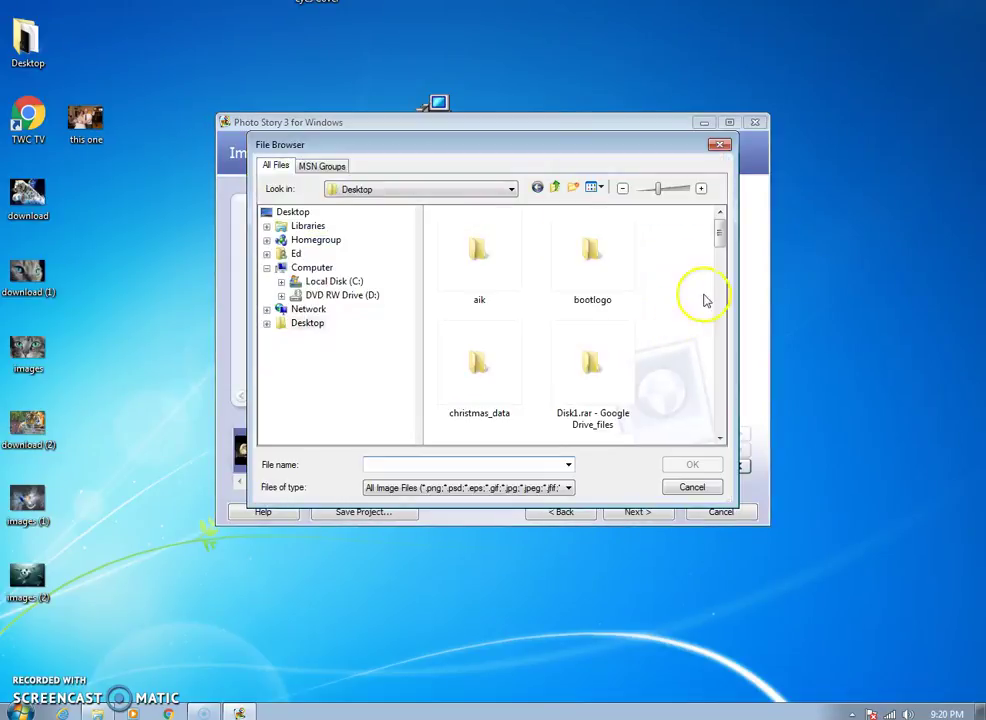
drag(720, 227, 717, 380)
double_click(625, 275)
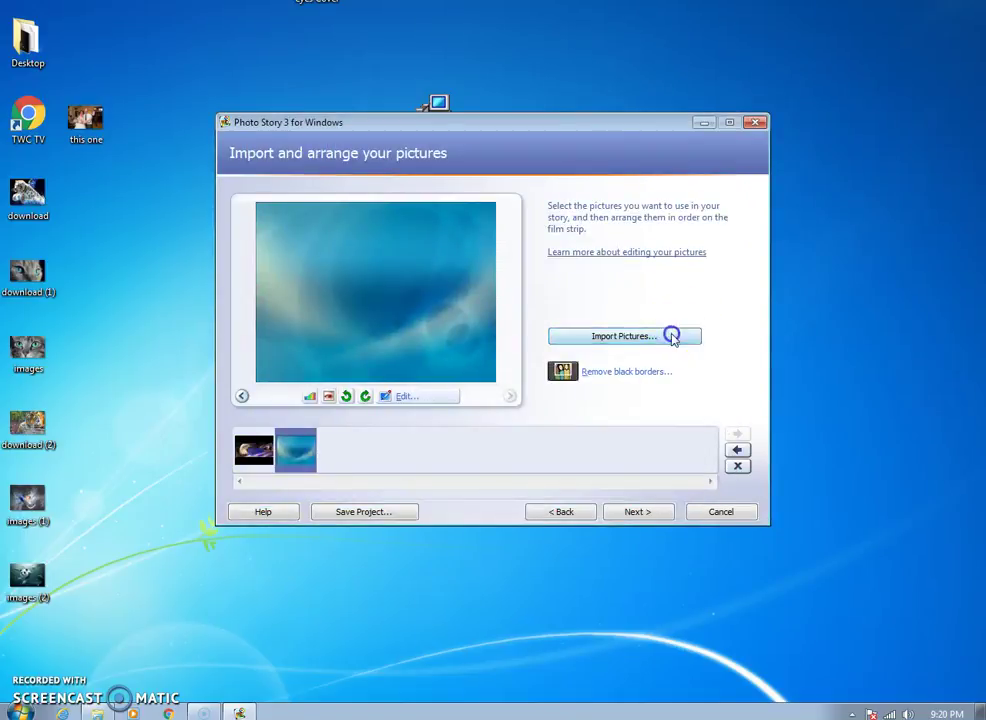
click(671, 335)
drag(724, 246, 704, 390)
double_click(578, 338)
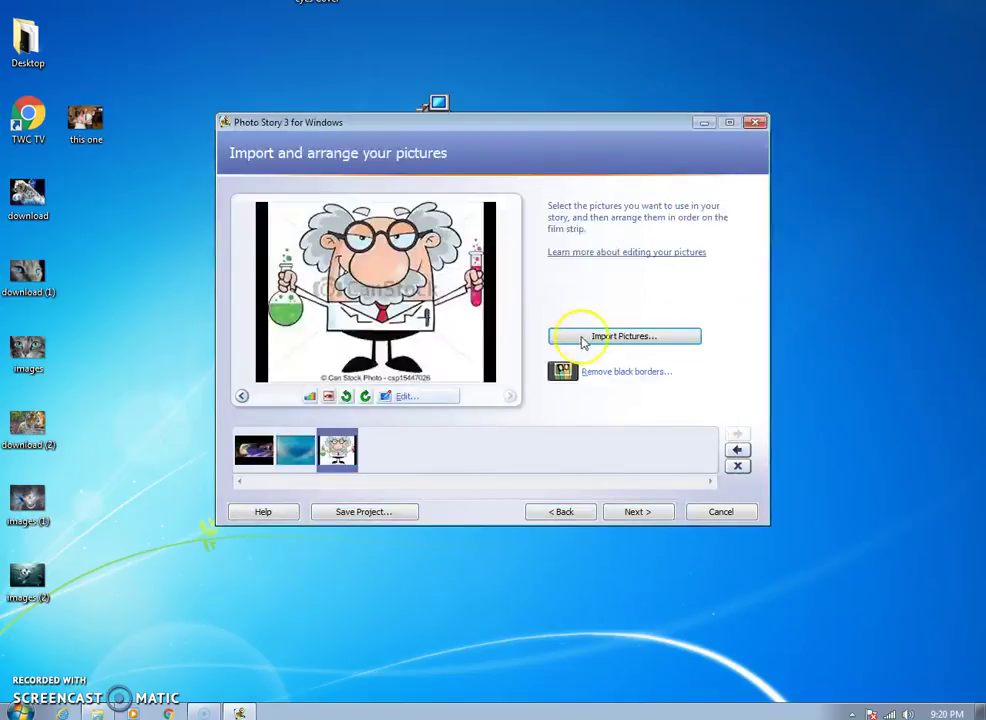
click(650, 338)
drag(720, 226, 713, 407)
double_click(583, 288)
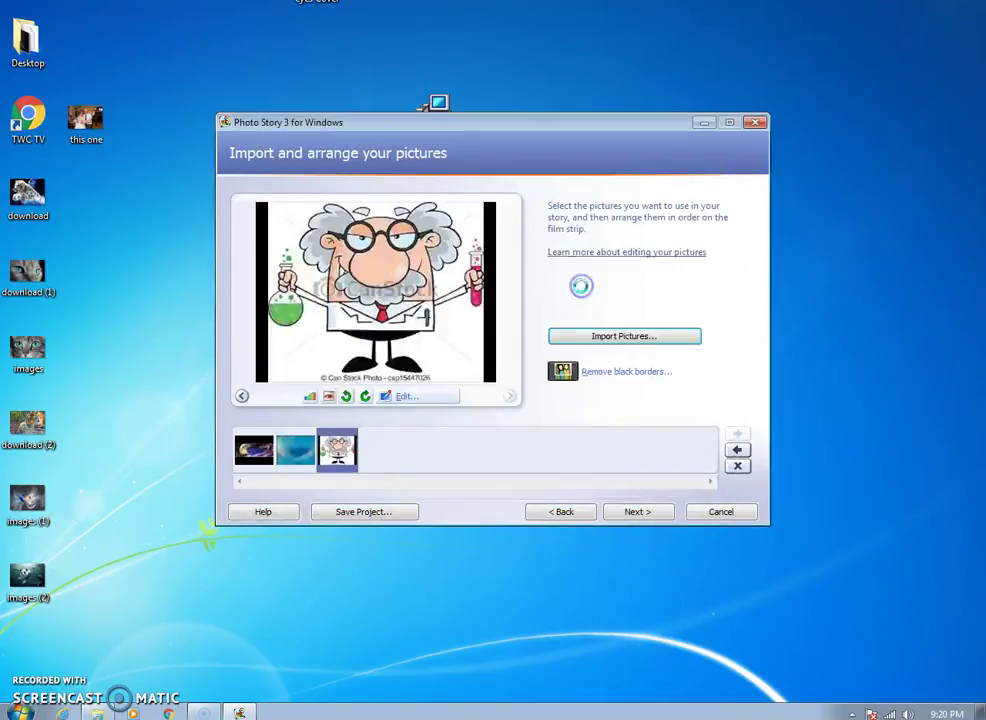
- Import the galaxy picture and the two-women photo from New folder (3)
click(660, 335)
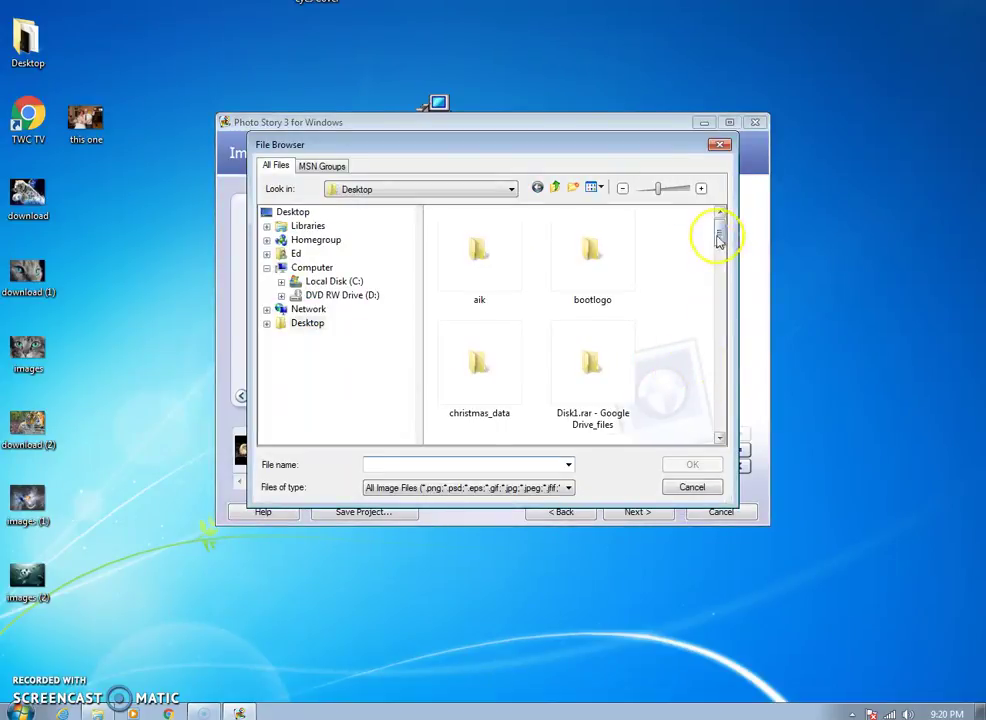
drag(718, 238, 709, 412)
double_click(451, 313)
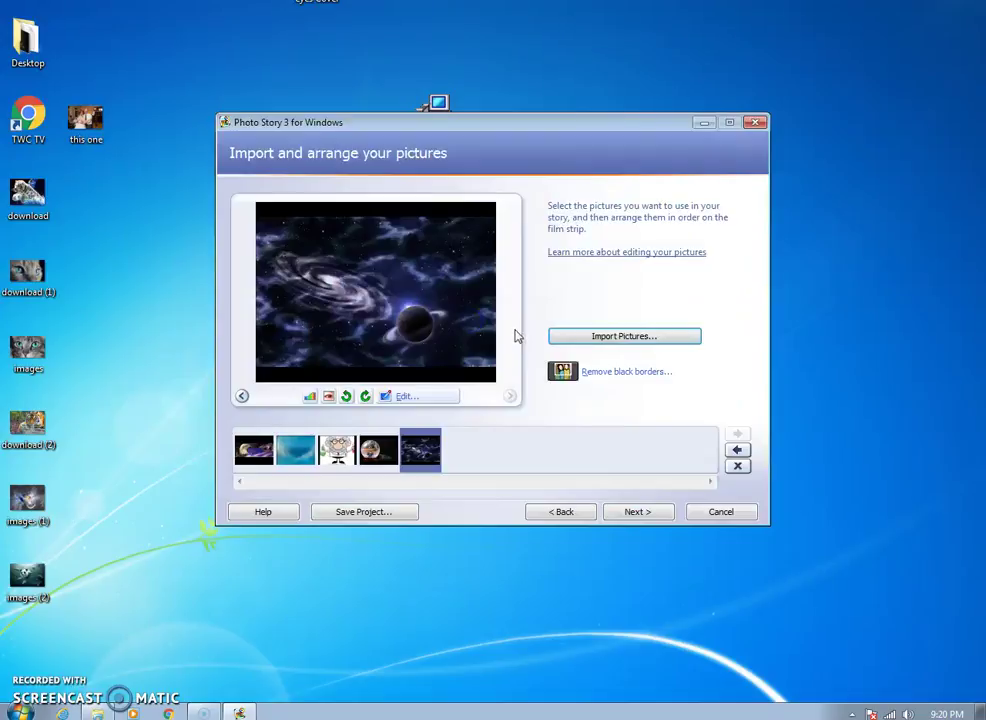
click(656, 338)
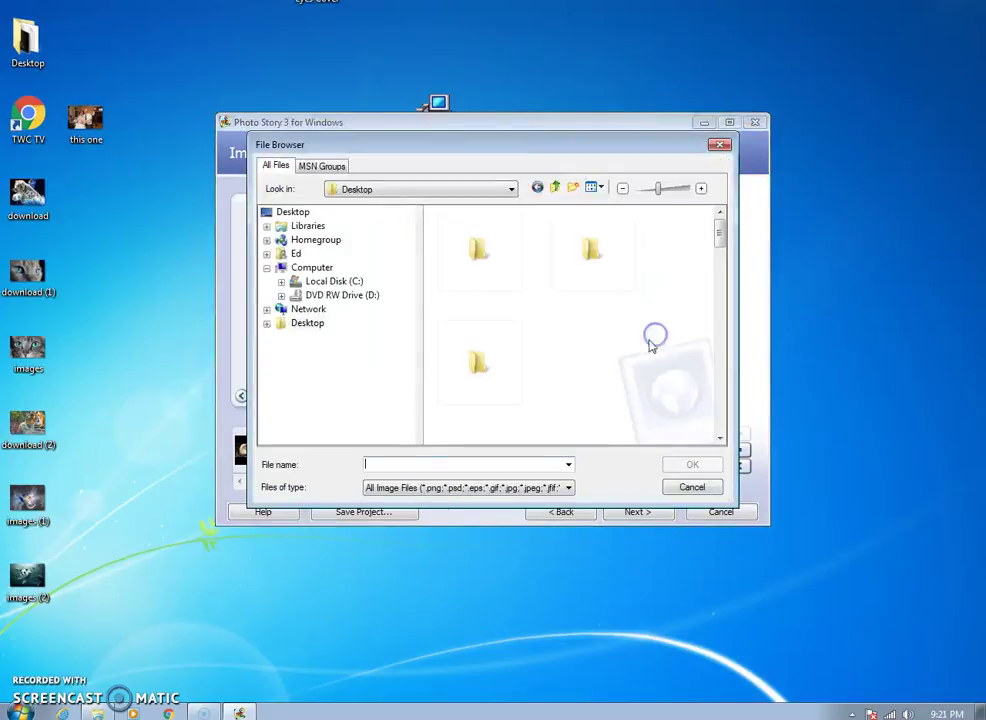
drag(719, 232, 716, 280)
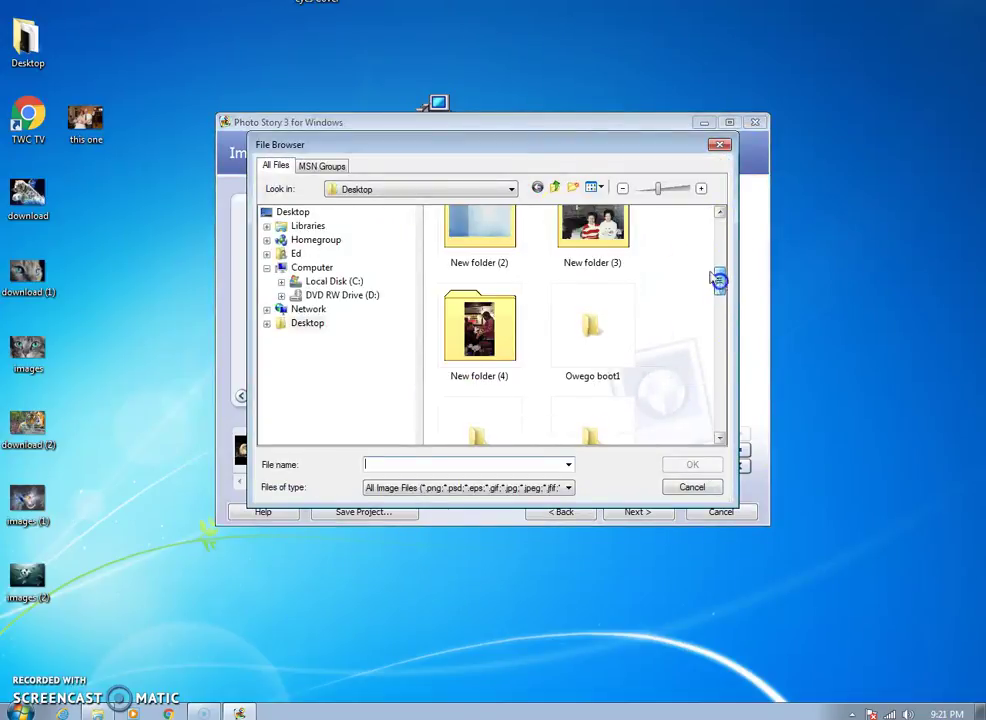
double_click(588, 224)
double_click(580, 360)
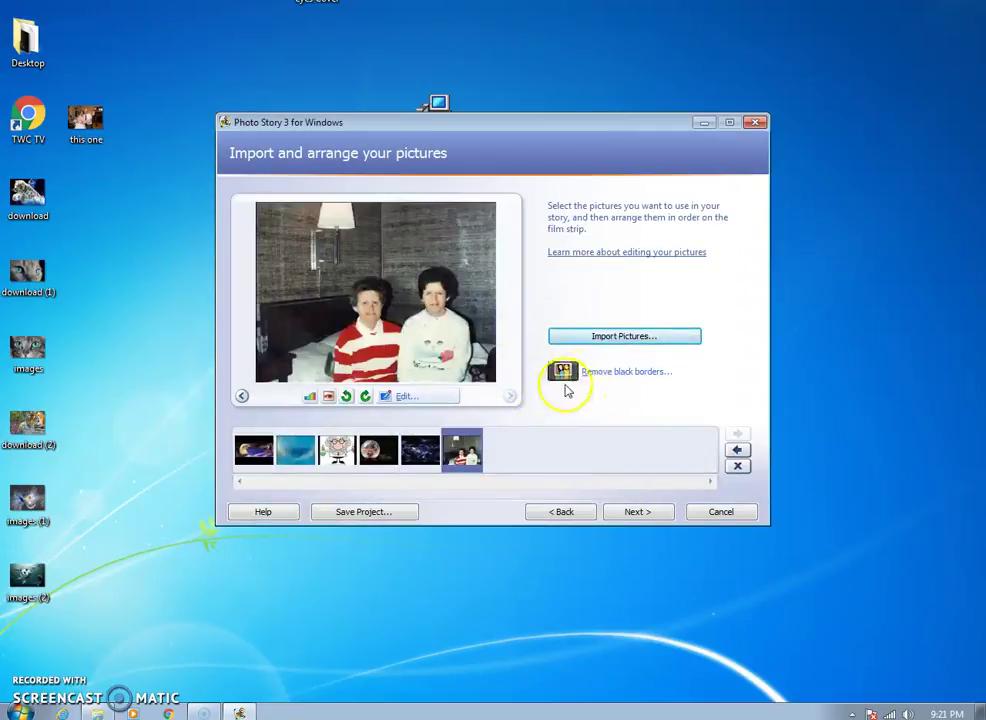
- Auto-remove black borders from every picture using Yes to All
click(483, 450)
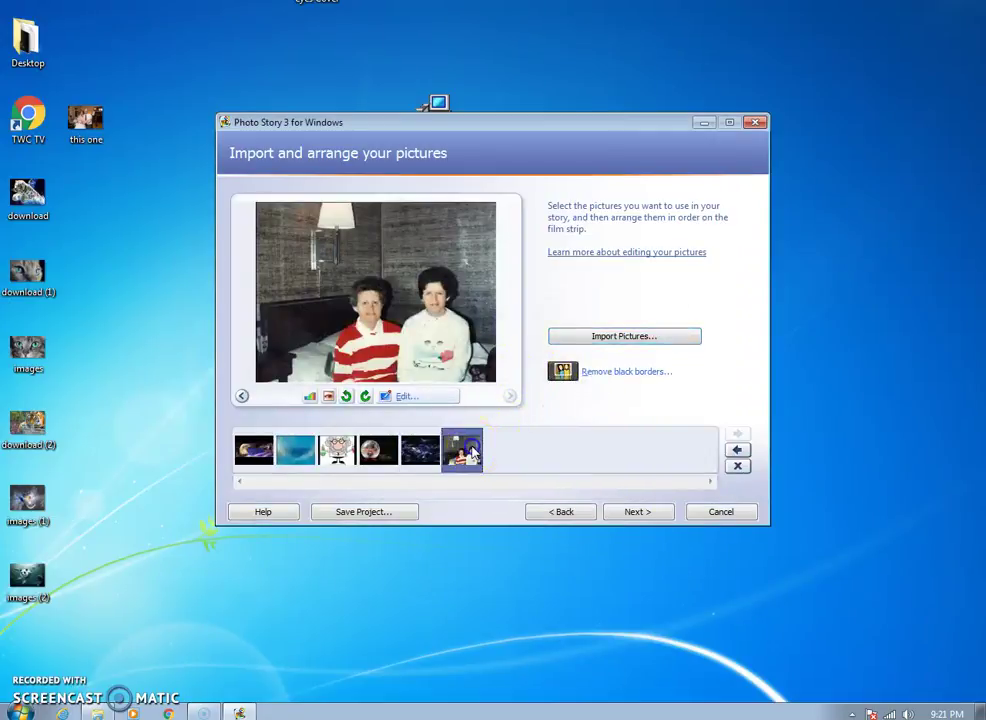
click(614, 374)
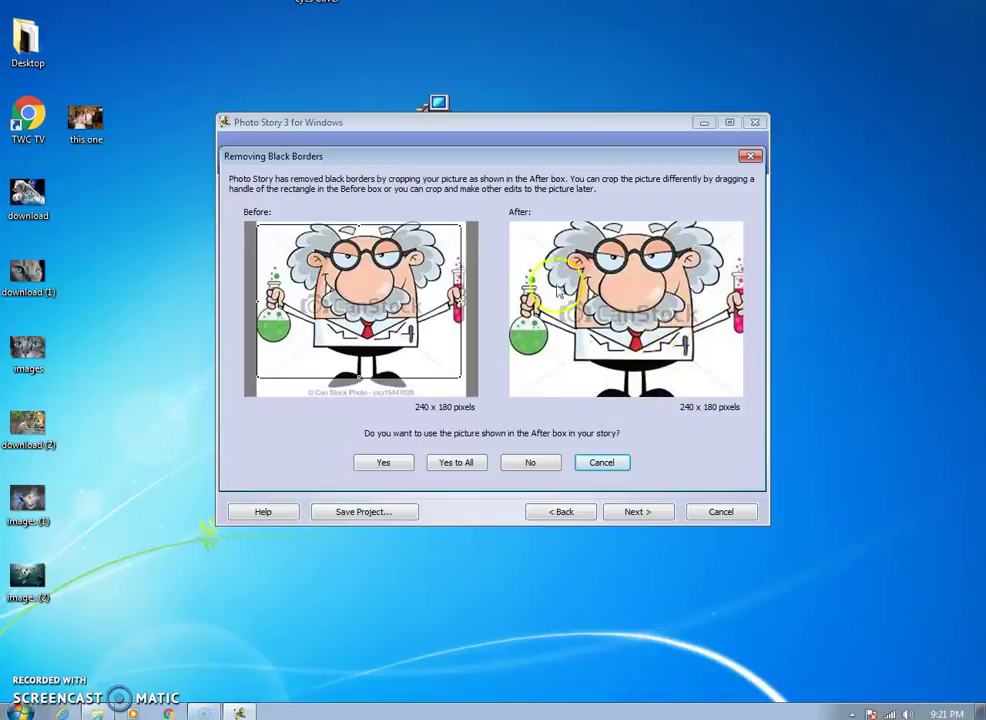
click(456, 463)
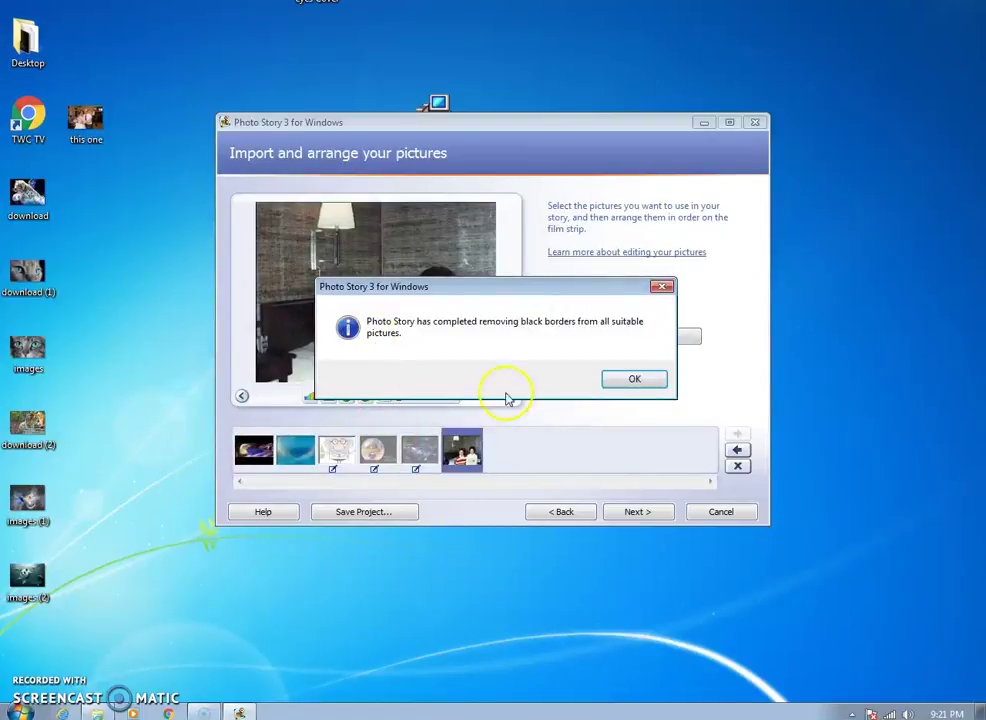
click(624, 380)
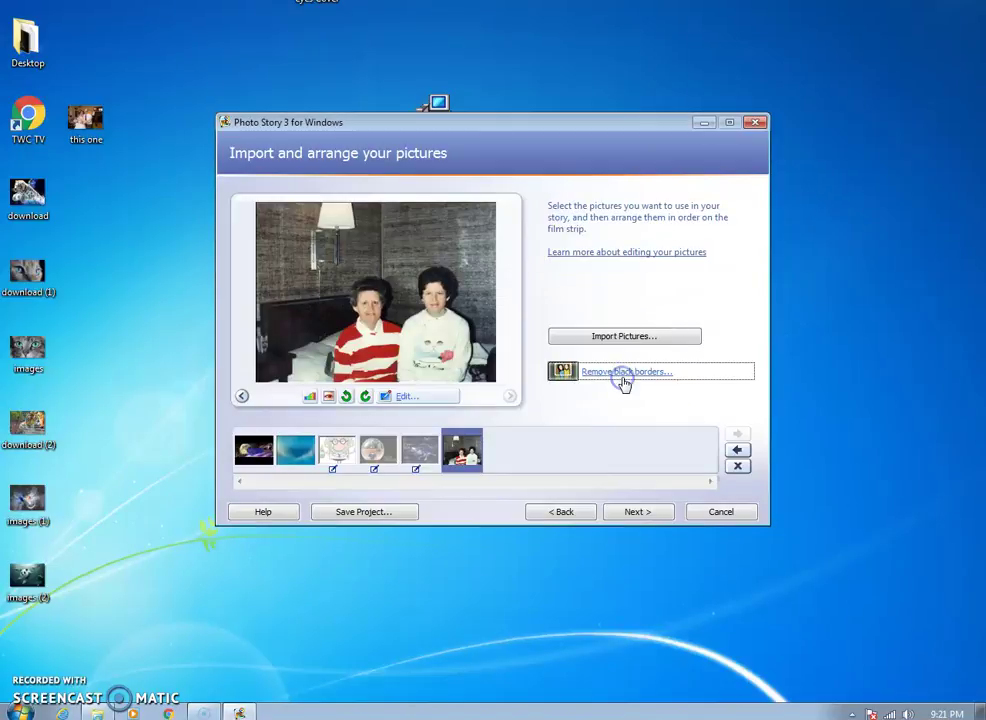
- Crop the two-women photo tightly around their faces and save the edit
click(421, 399)
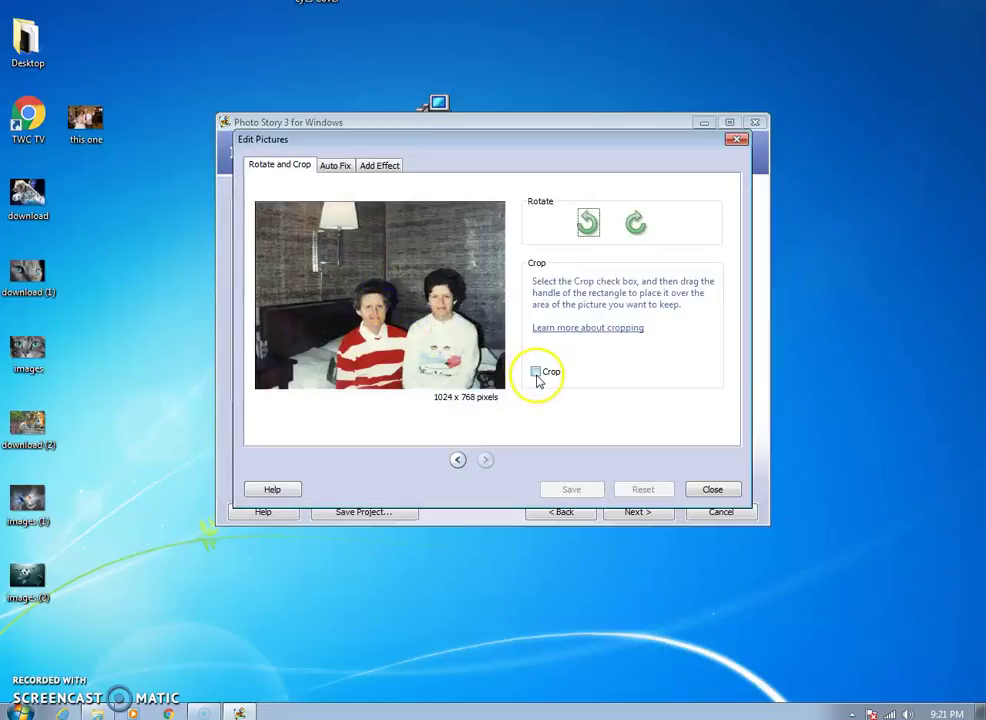
click(535, 372)
drag(400, 306, 480, 315)
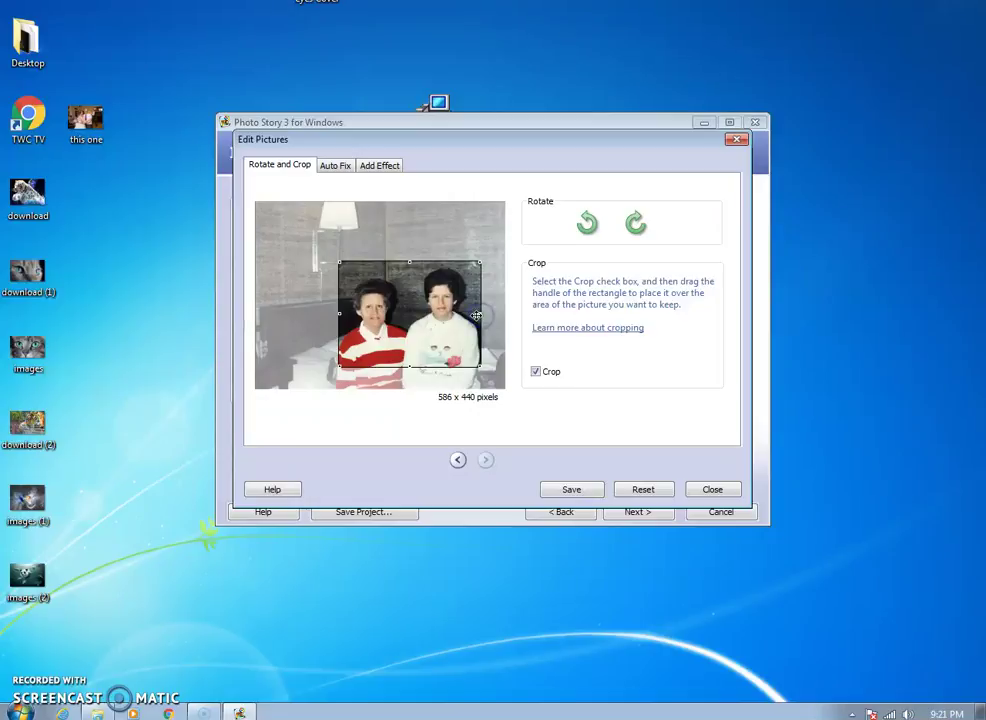
click(574, 490)
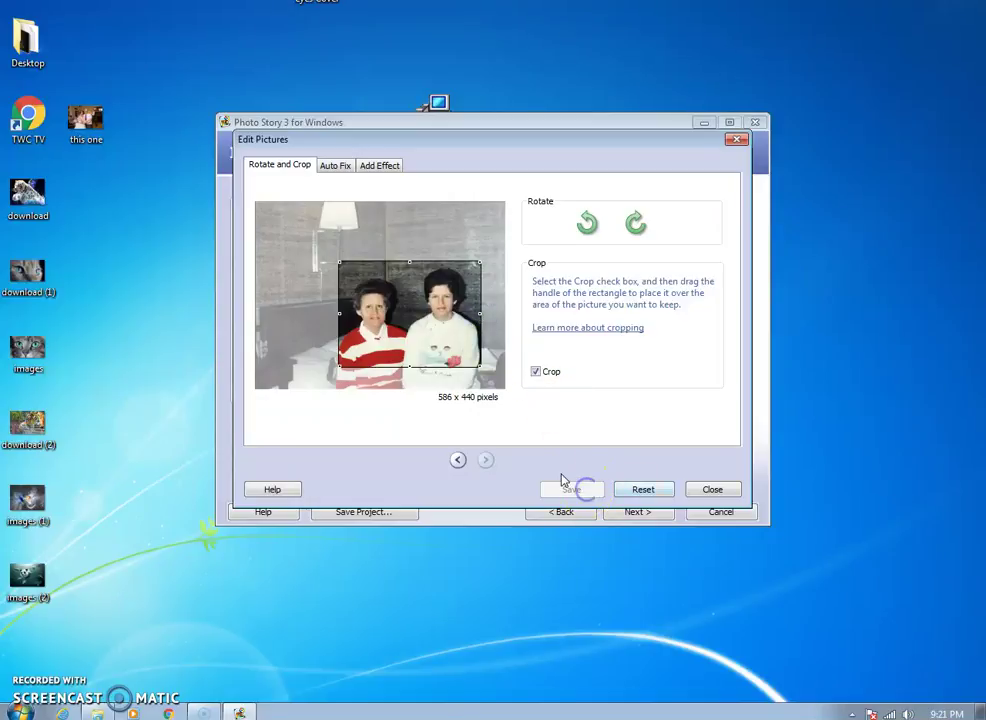
click(711, 490)
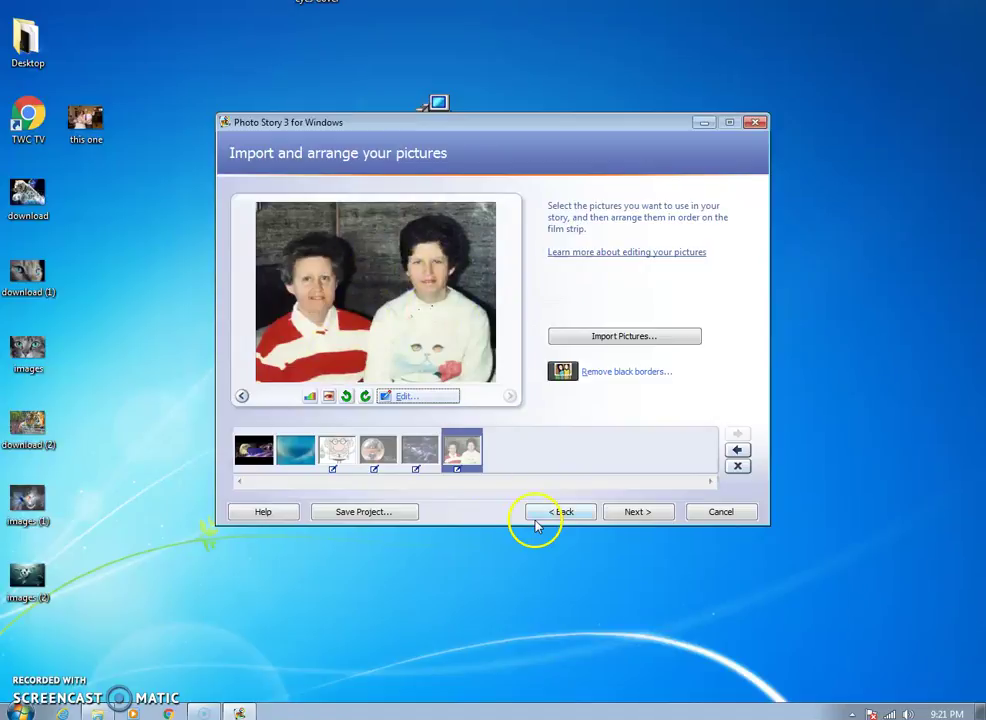
- Title the first picture 'Happy New Year', correcting the typo
click(636, 513)
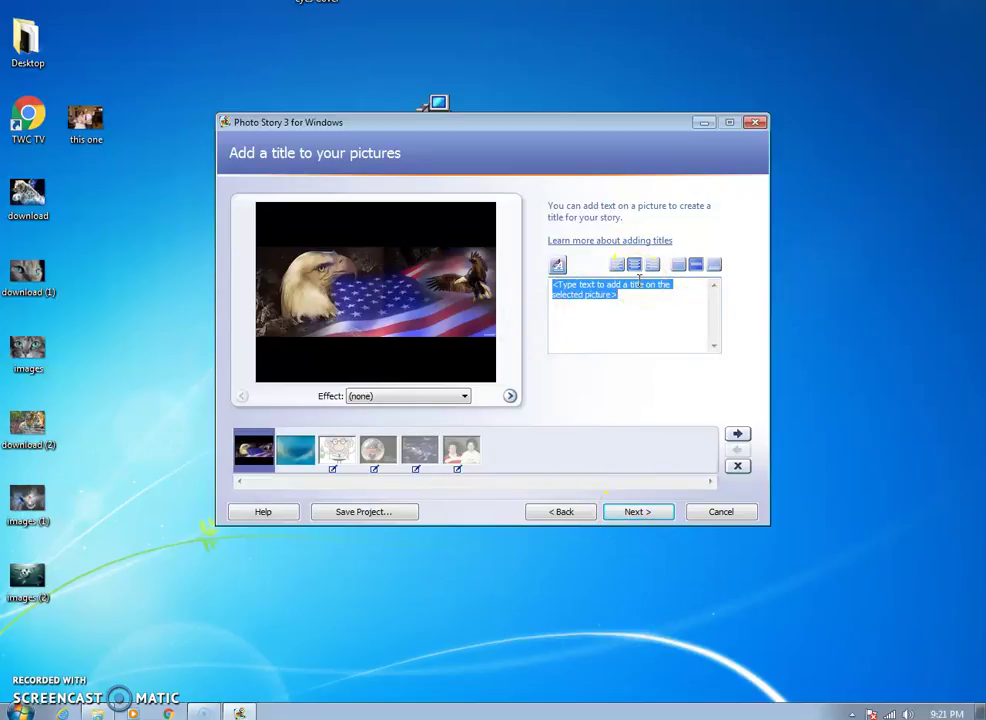
text(Happy)
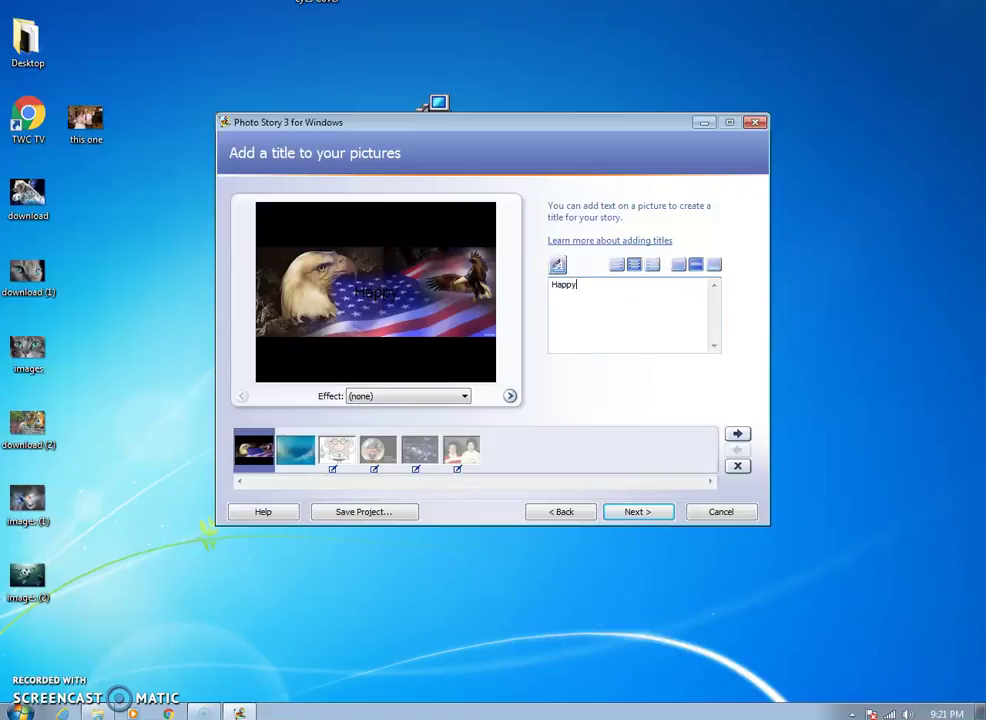
text( New )
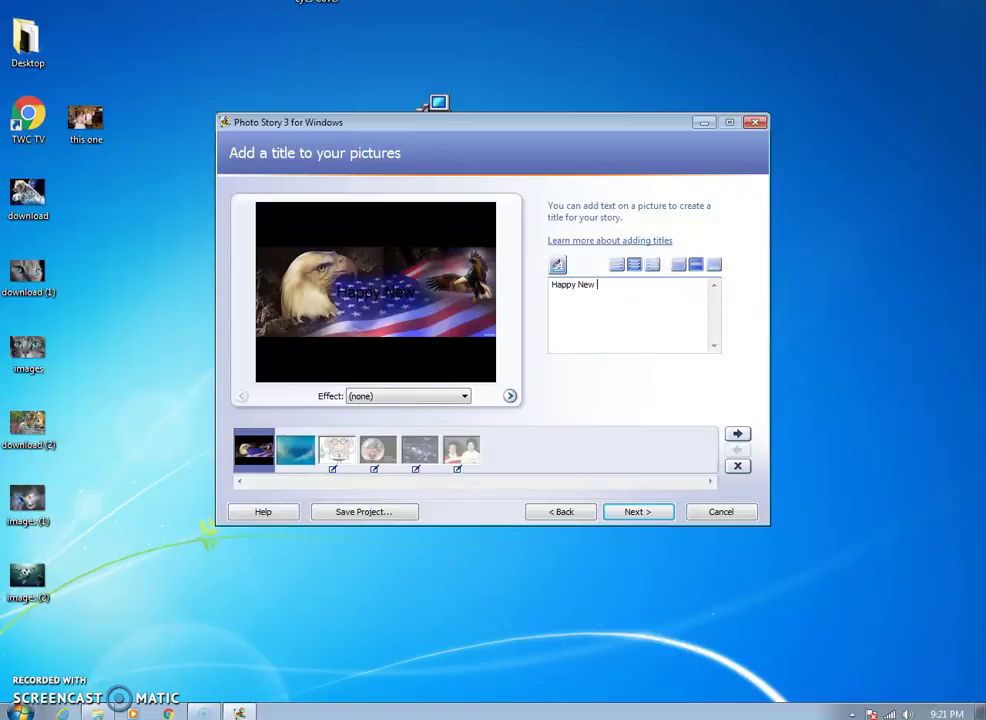
text(YEar)
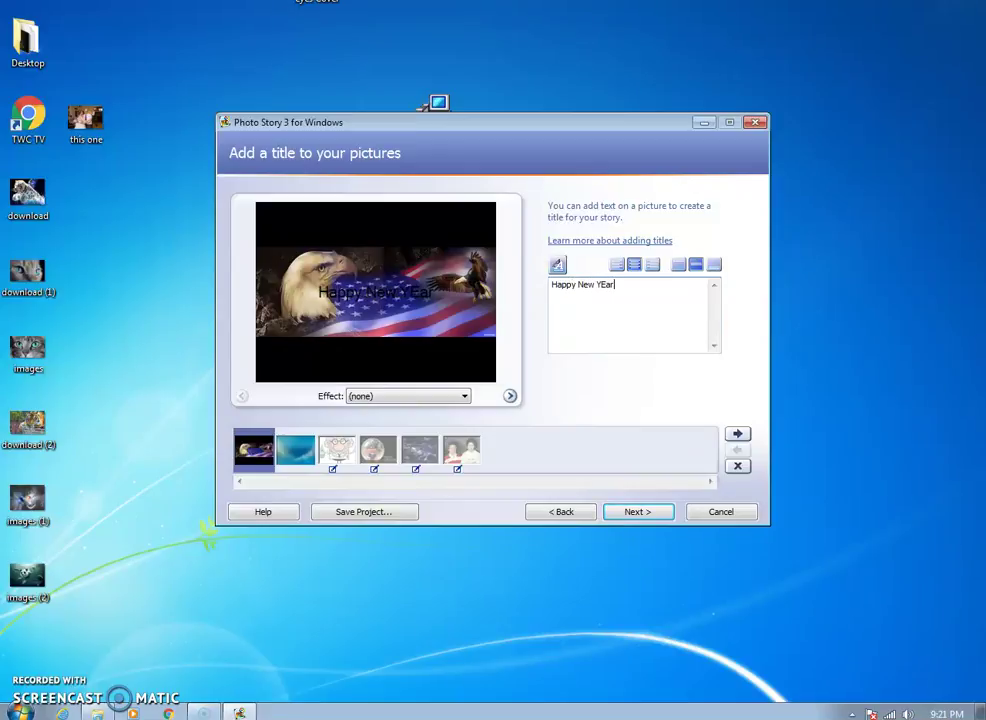
key(BackSpace)
key(BackSpace)
key(BackSpace)
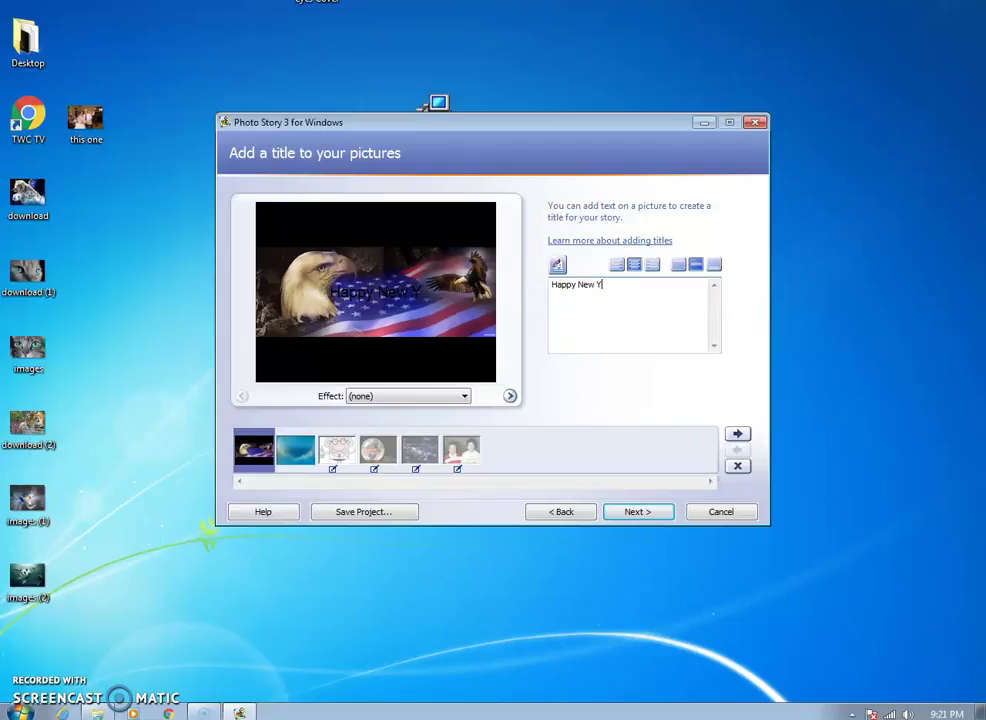
text(ear)
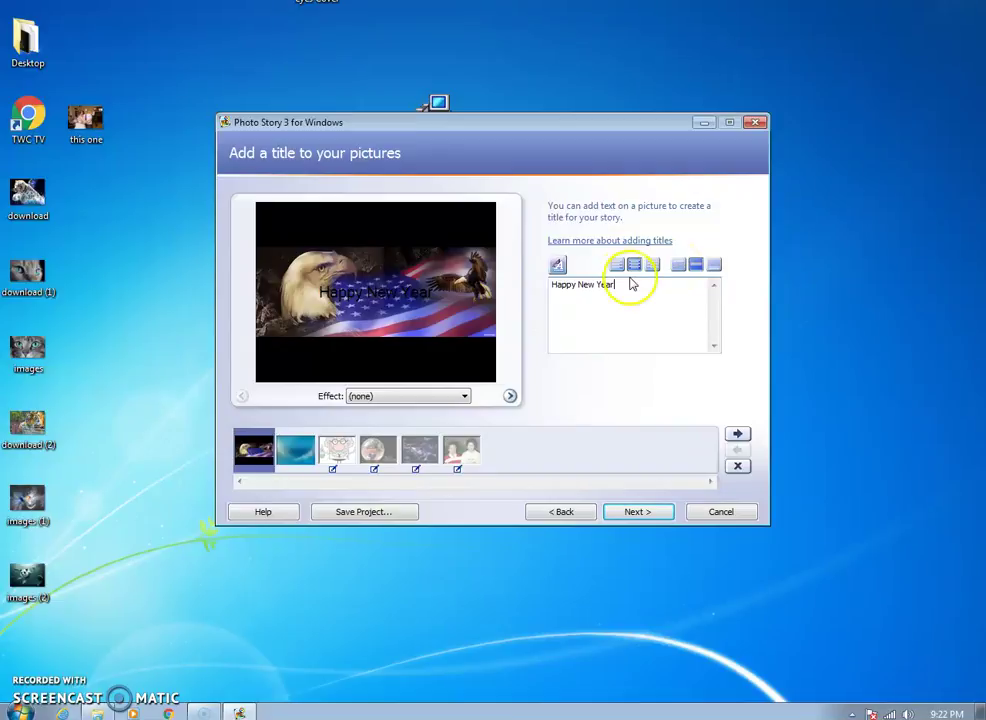
- Make the title Bold Oblique, size 22, and align it to the middle
click(557, 265)
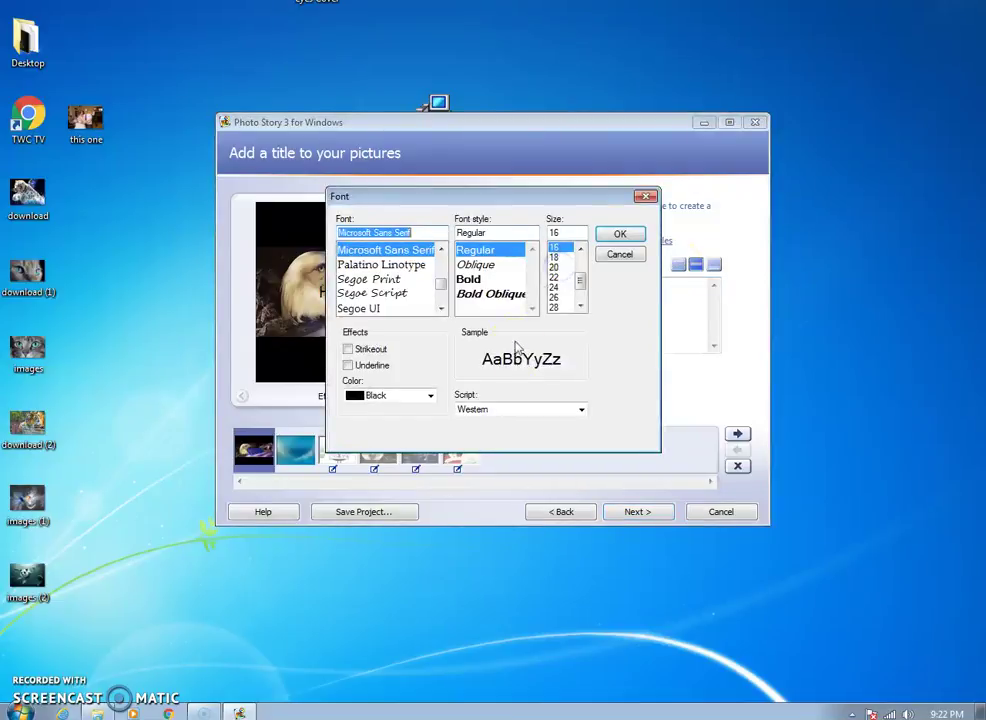
click(470, 294)
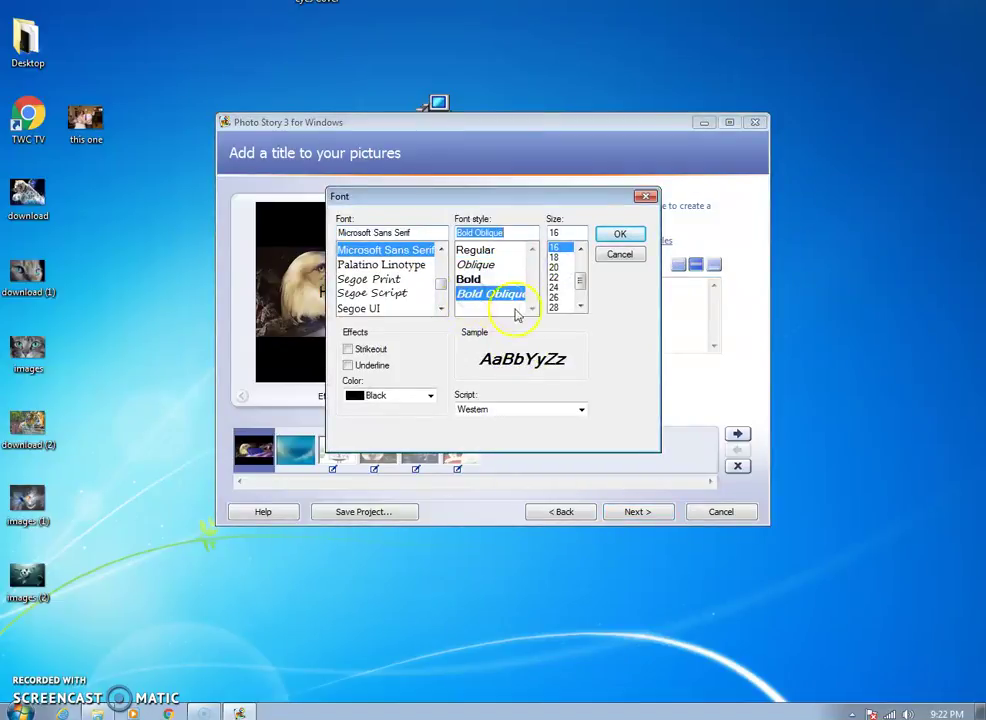
click(554, 278)
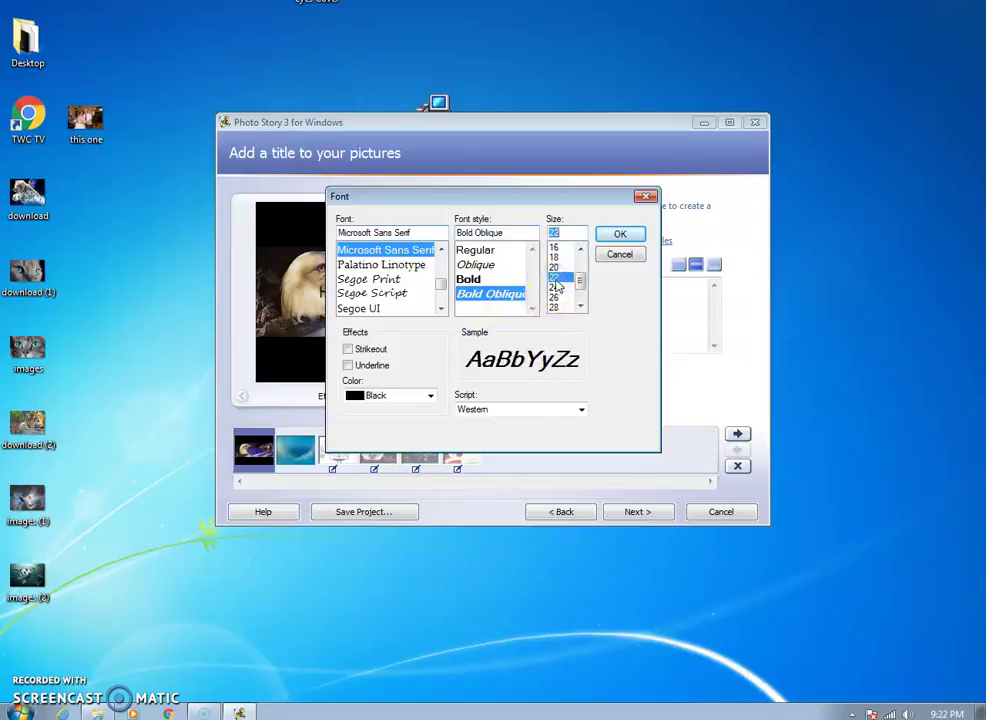
click(620, 235)
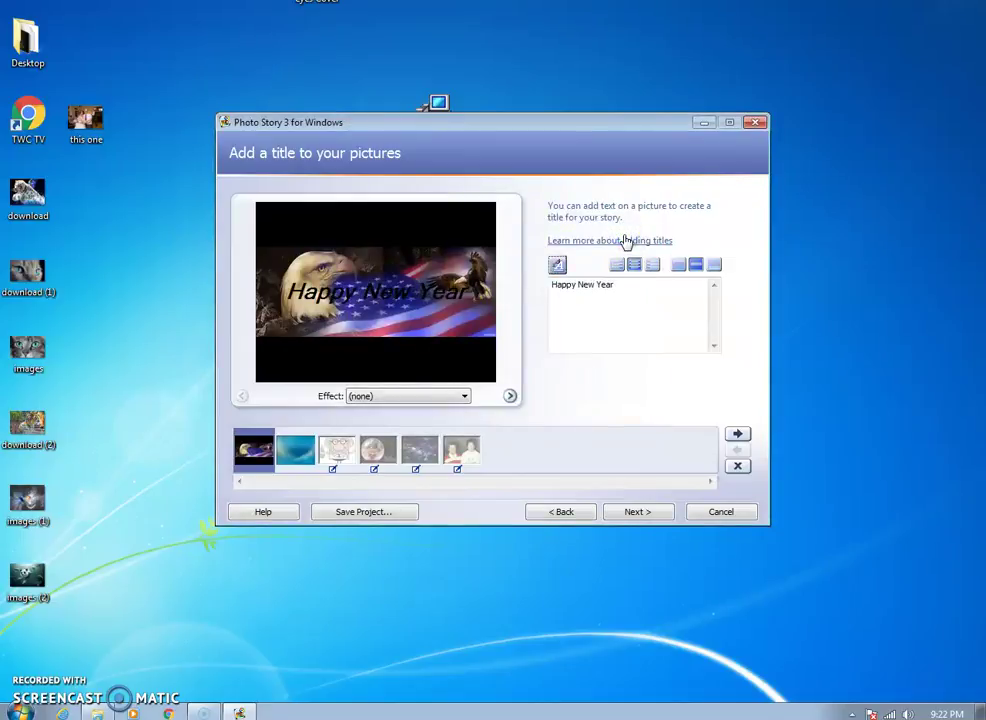
click(678, 268)
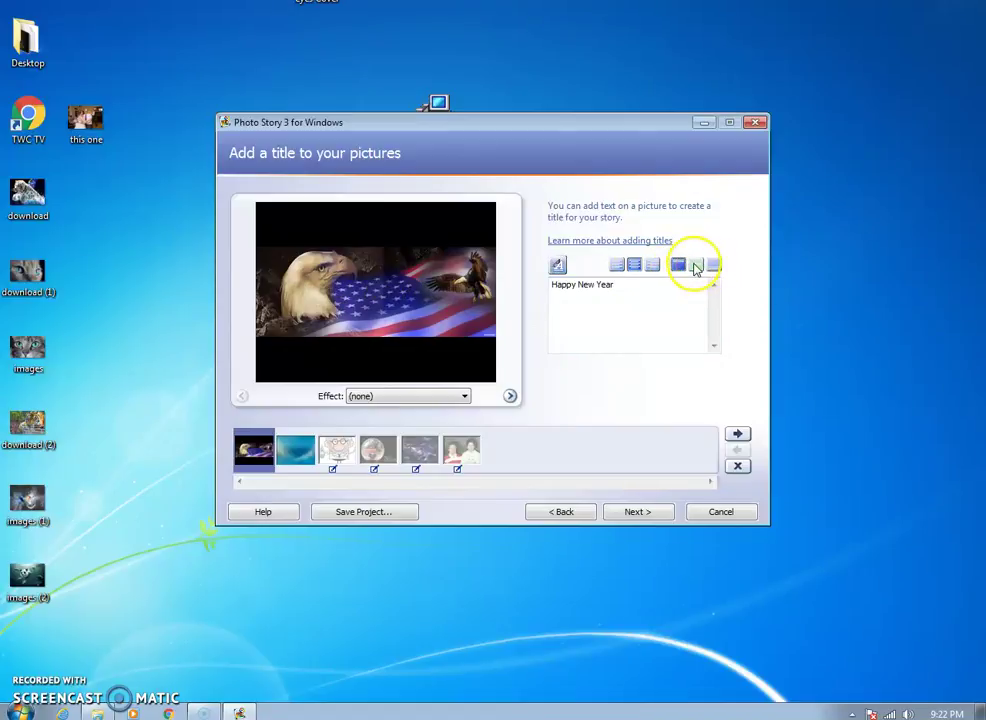
click(695, 265)
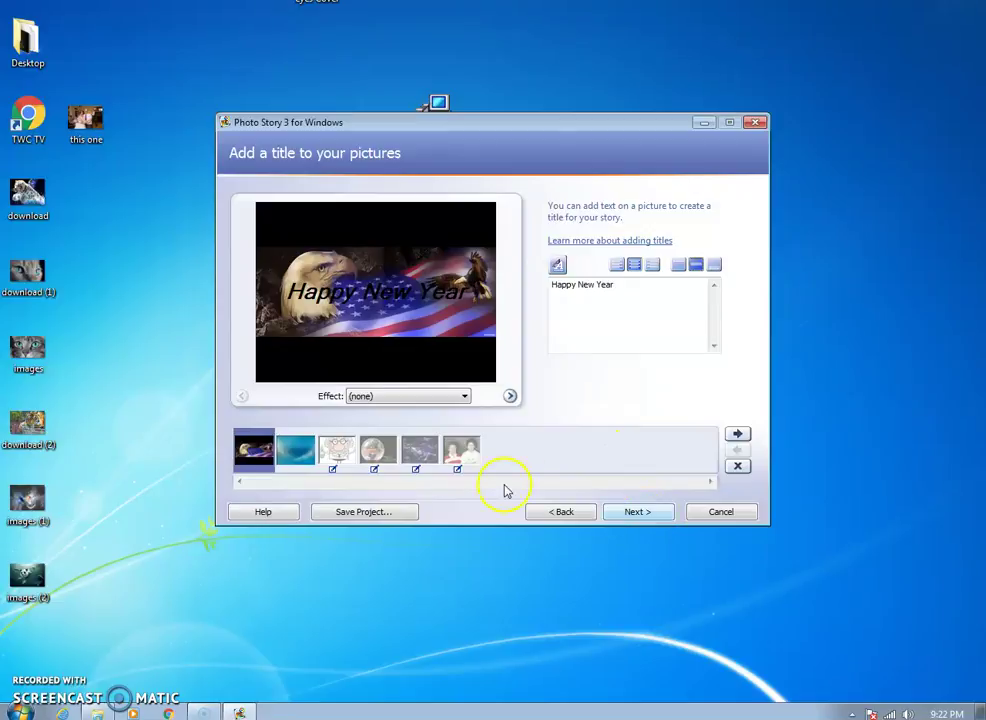
- Preview the galaxy, two-women and snow globe thumbnails, then continue to narration
click(420, 455)
click(452, 458)
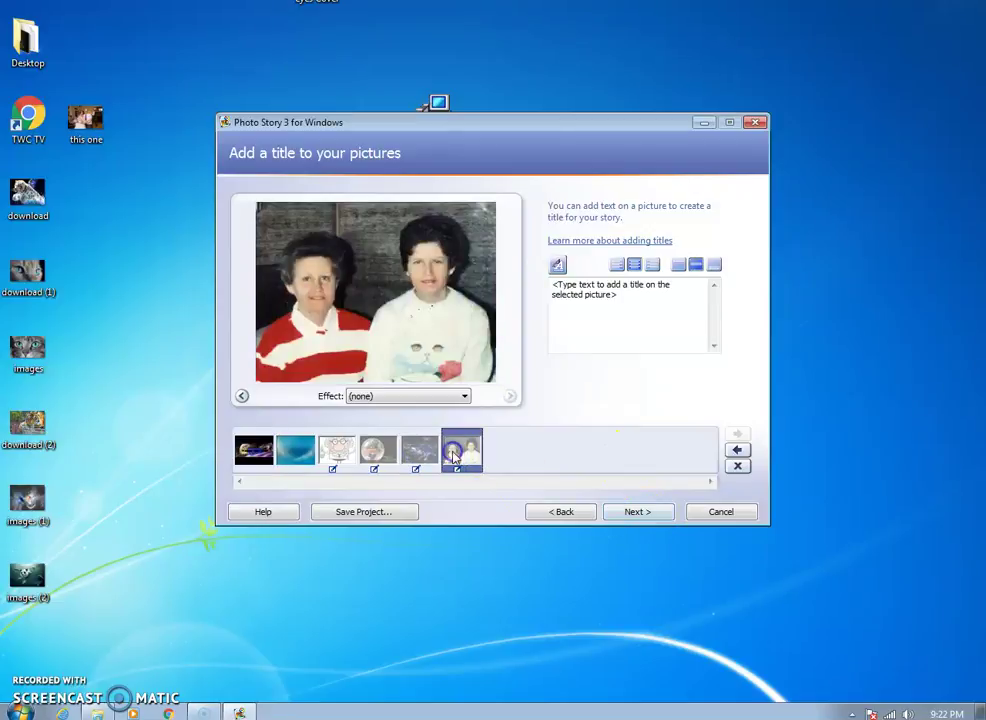
click(372, 457)
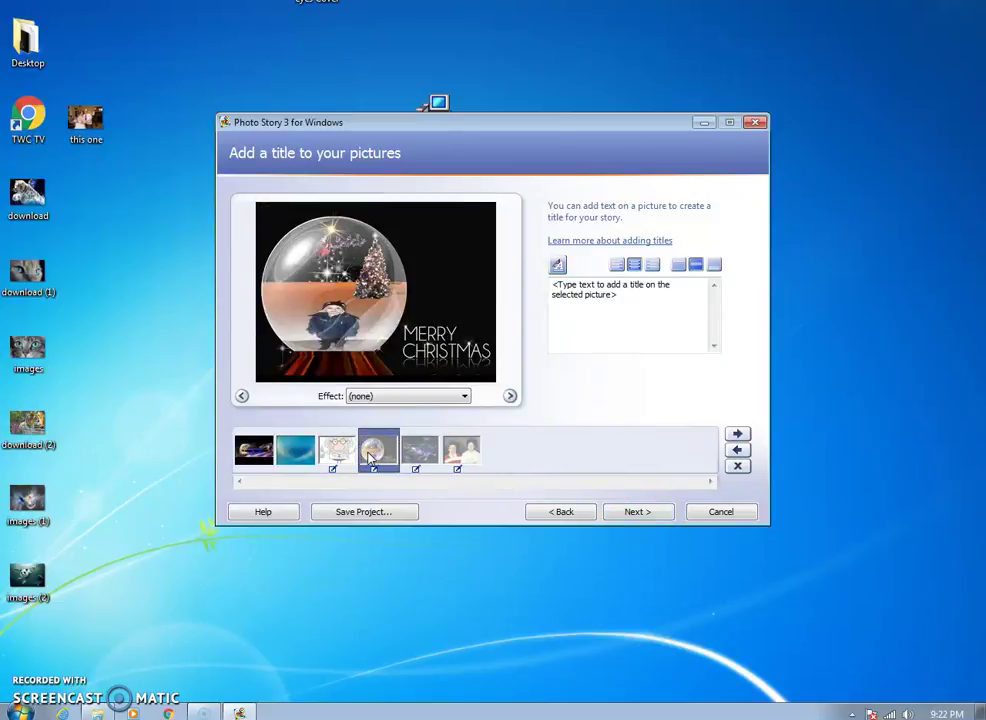
click(637, 511)
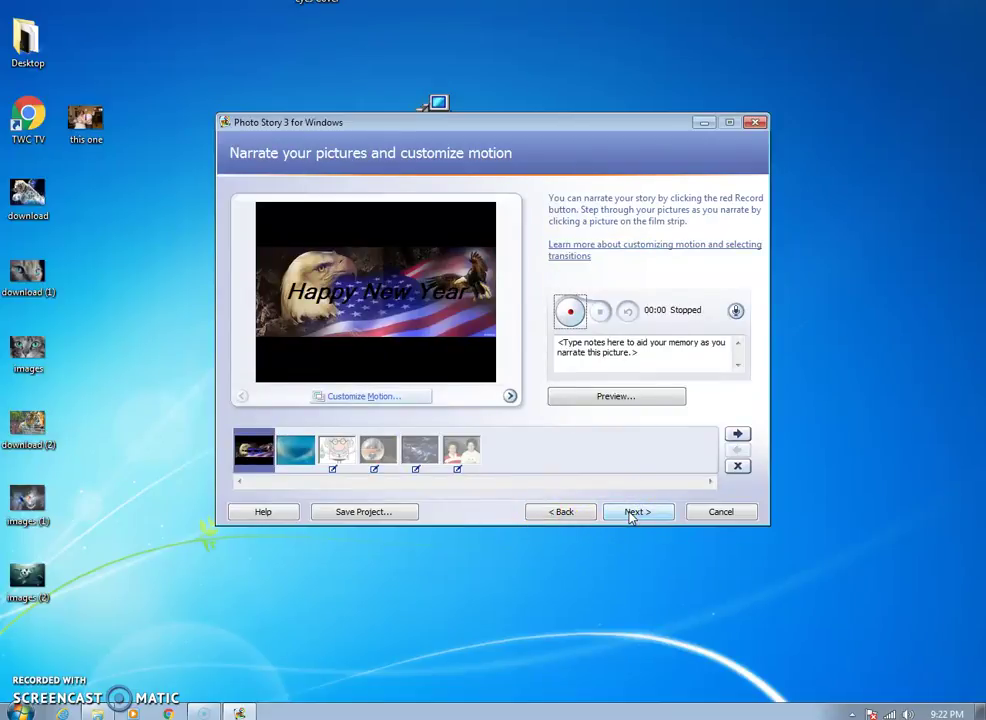
- Set the eagle title picture to display for a fixed 5.0 seconds and keep the change
click(366, 397)
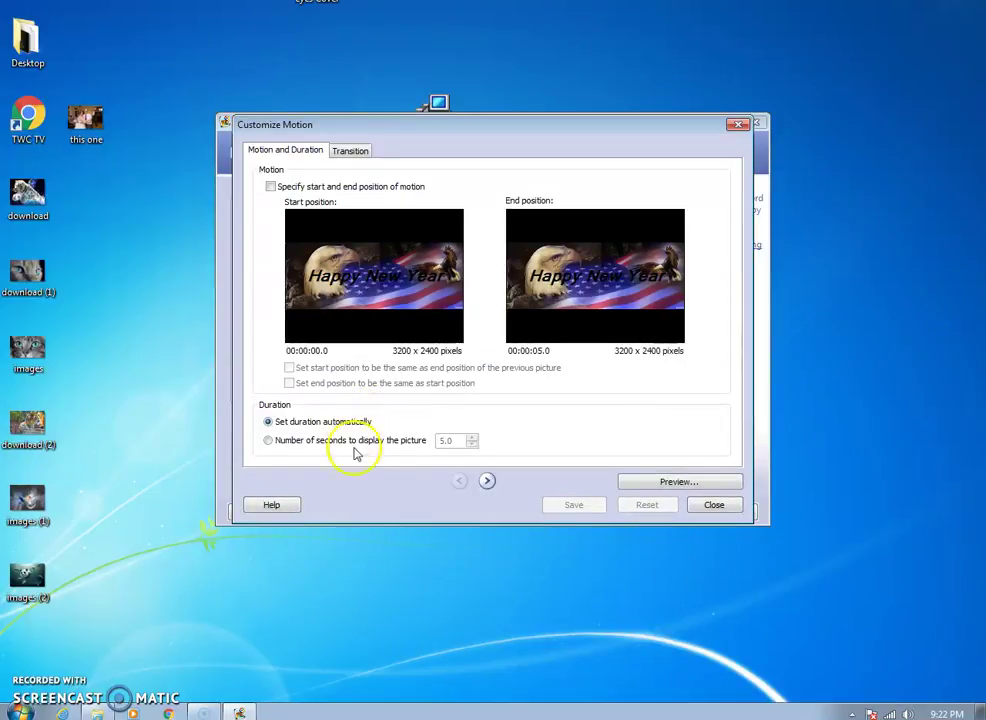
click(268, 441)
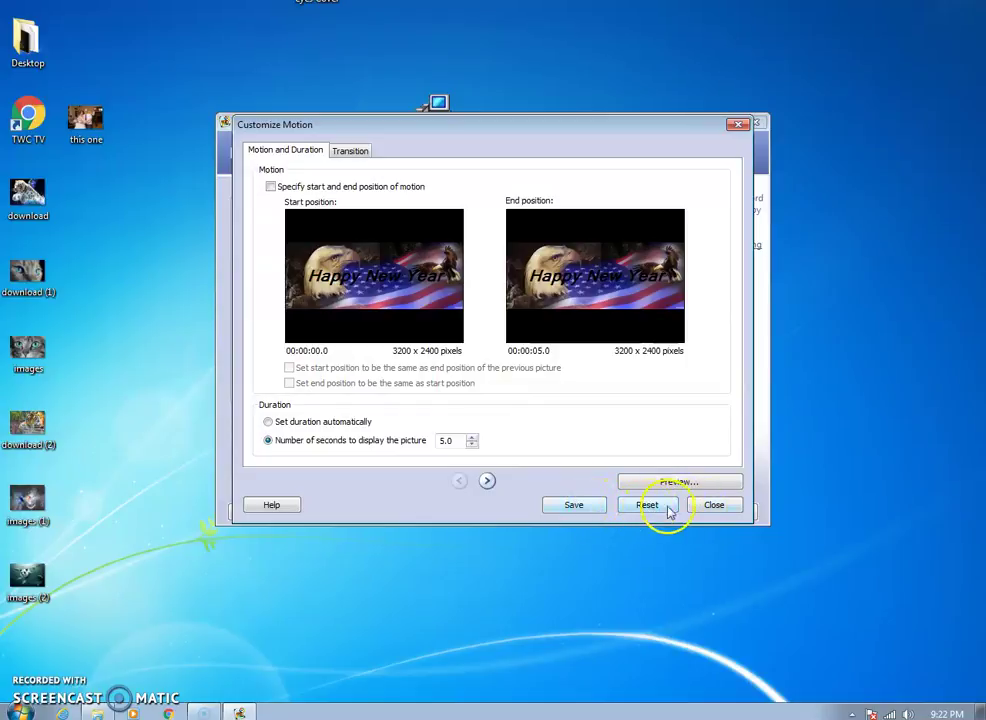
click(714, 505)
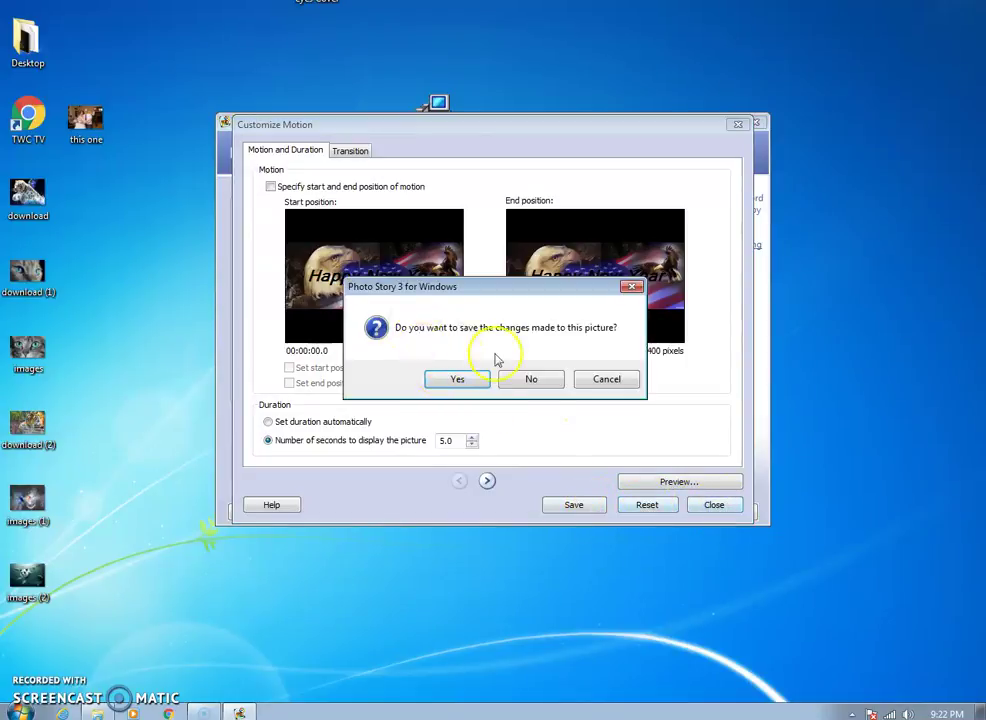
click(528, 378)
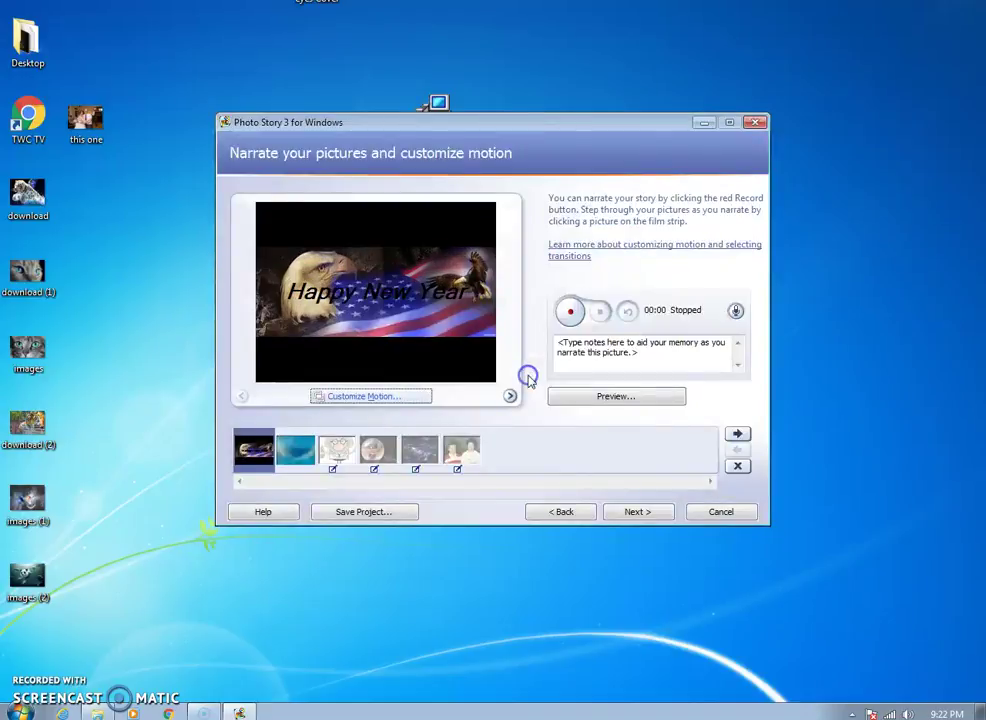
- Add 'behind blue eyes Cover' as background music and preview the story with it
click(634, 512)
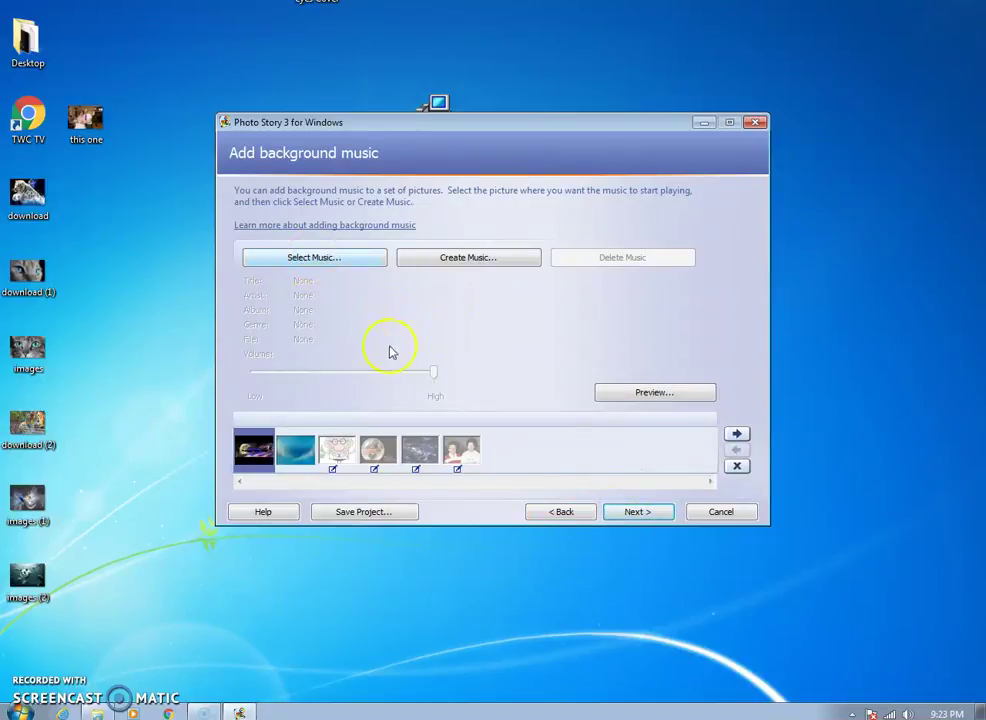
click(315, 260)
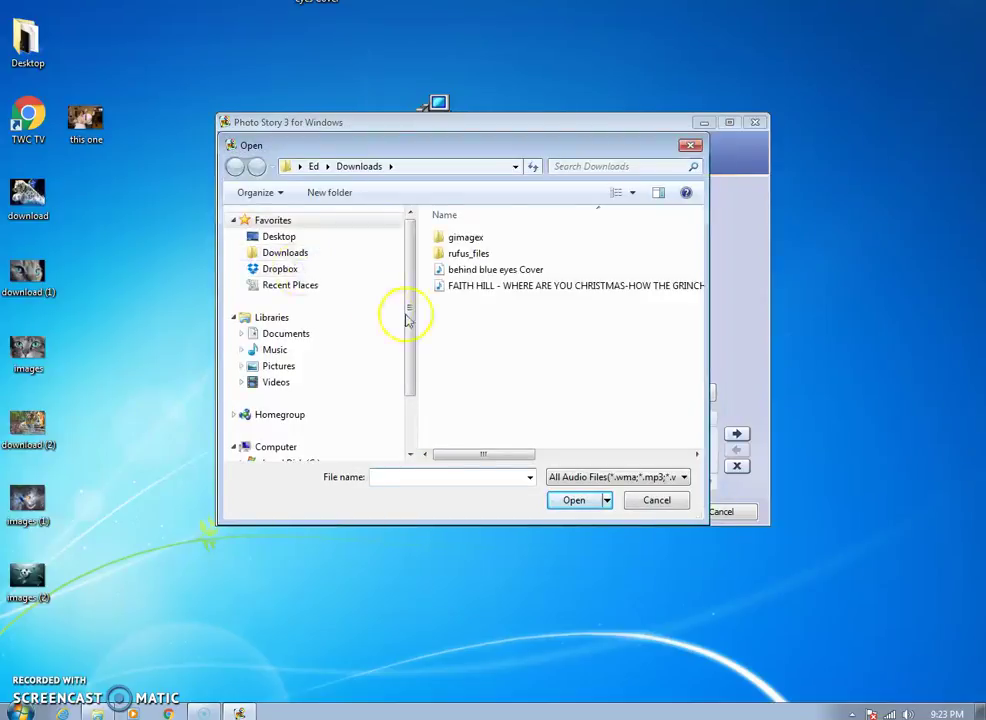
click(481, 270)
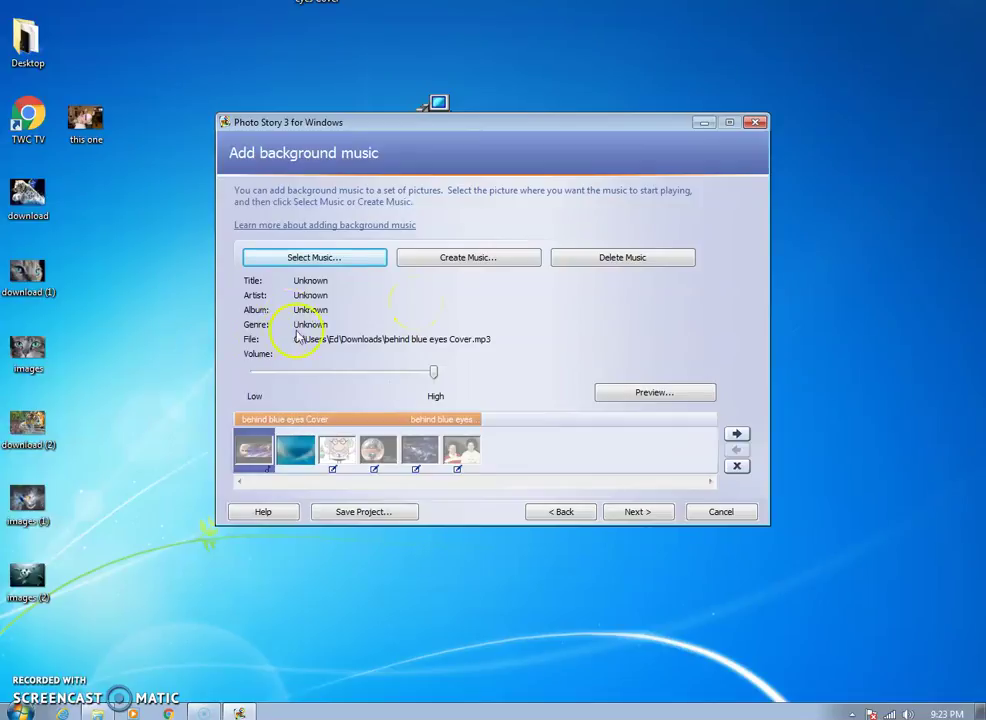
click(628, 395)
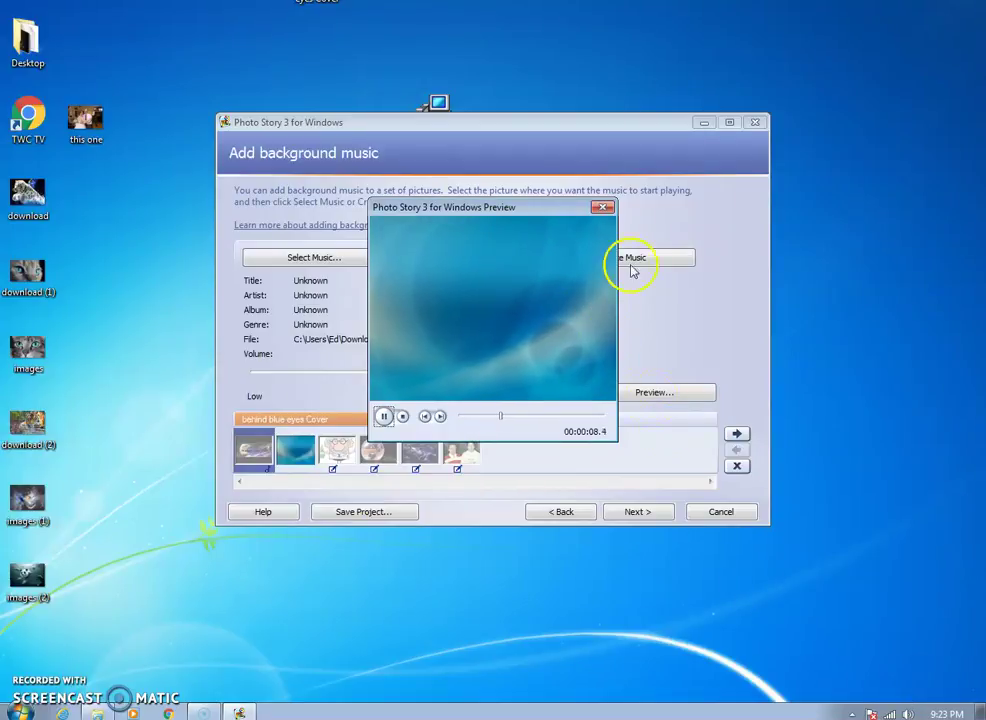
click(602, 207)
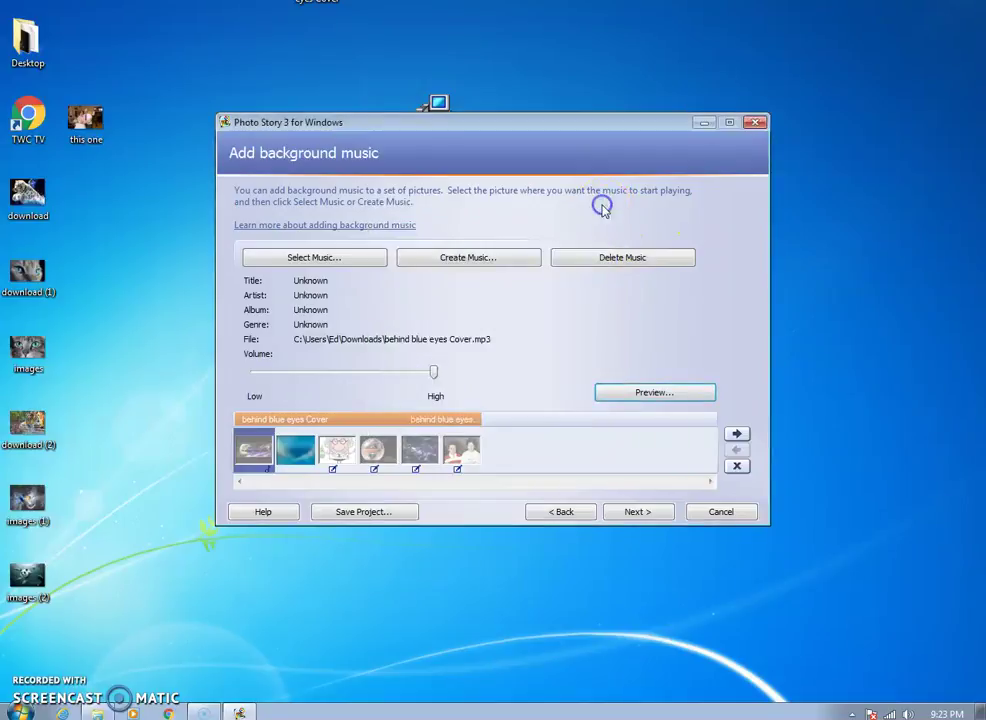
- Choose computer playback and confirm the save path PhotoStory1.wmv on the Desktop
click(636, 511)
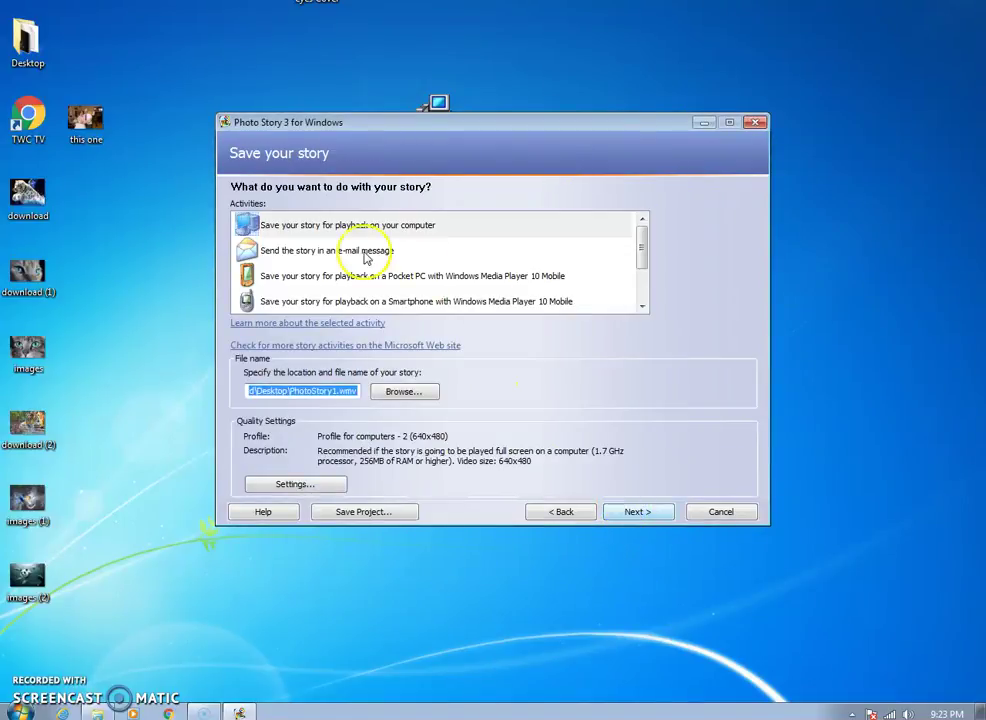
click(643, 294)
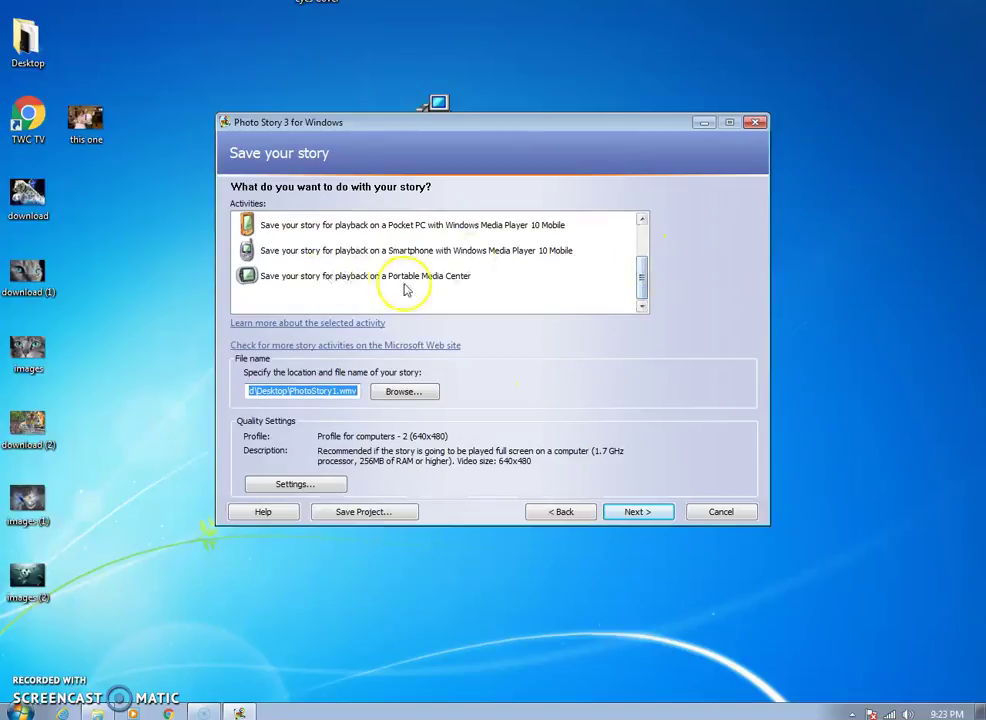
drag(643, 273, 640, 240)
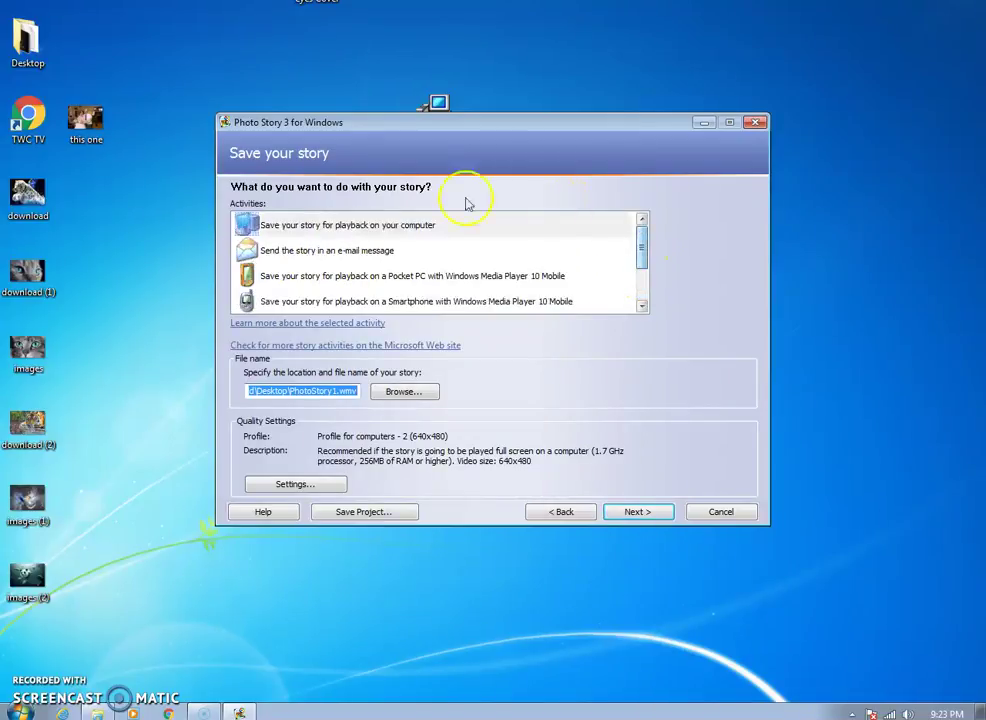
click(311, 227)
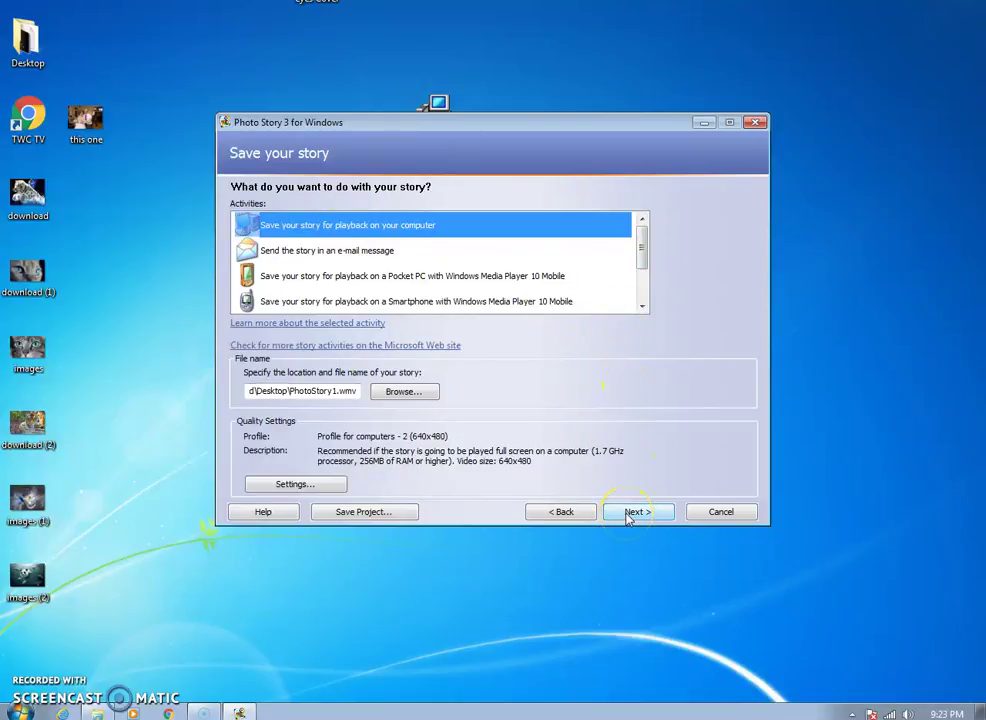
click(273, 390)
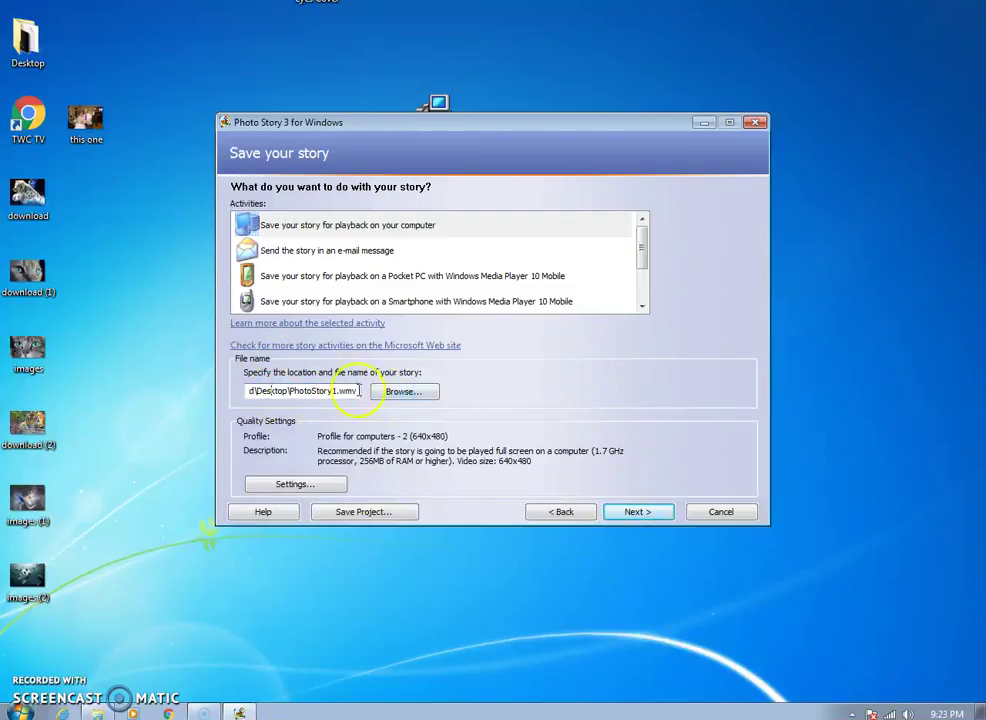
click(403, 391)
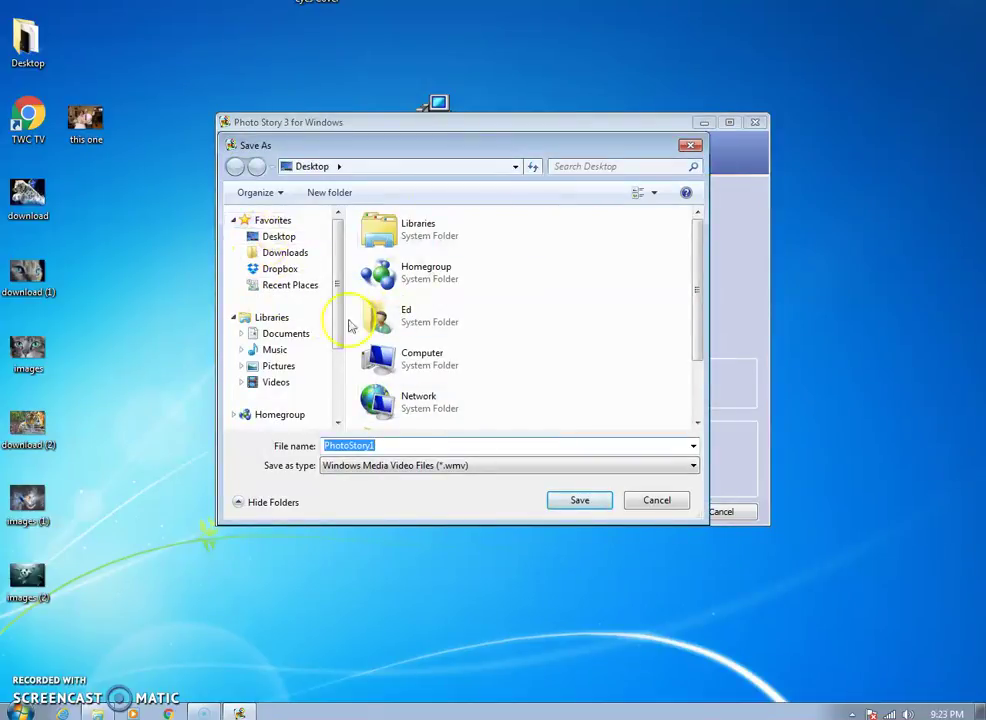
click(690, 145)
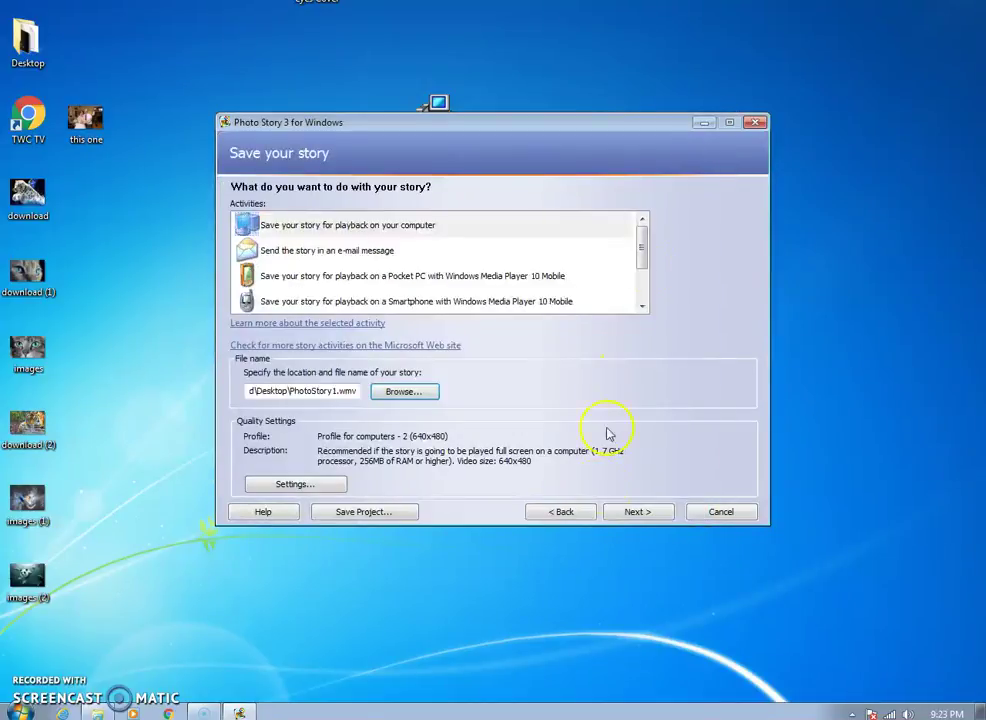
- Build PhotoStory1.wmv, then exit and save the project as PhotoStory1
click(625, 513)
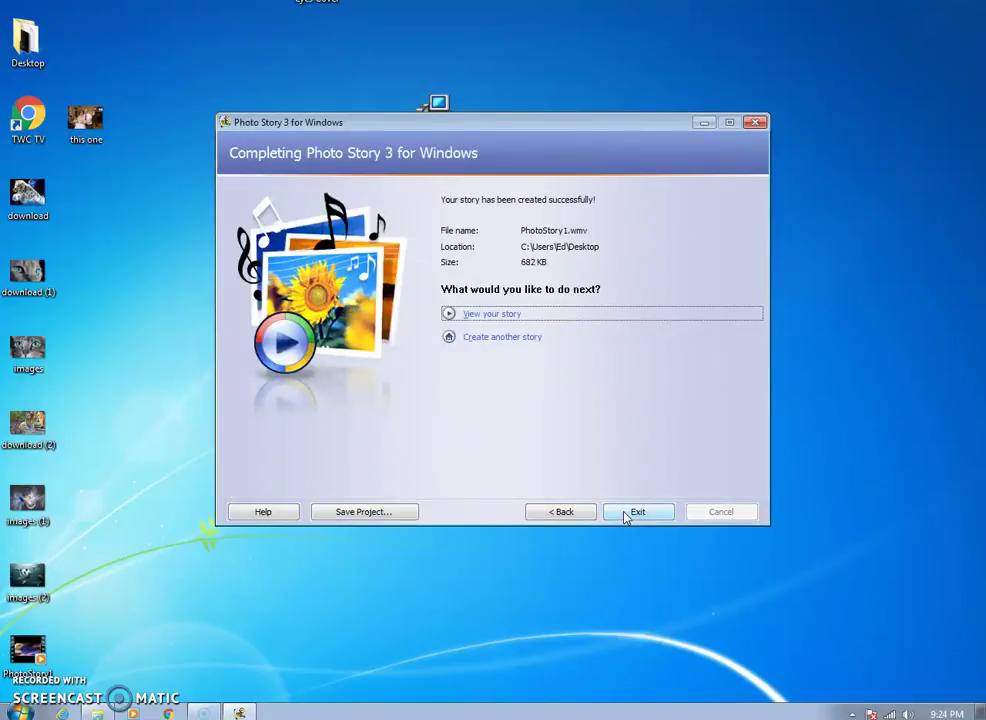
click(643, 514)
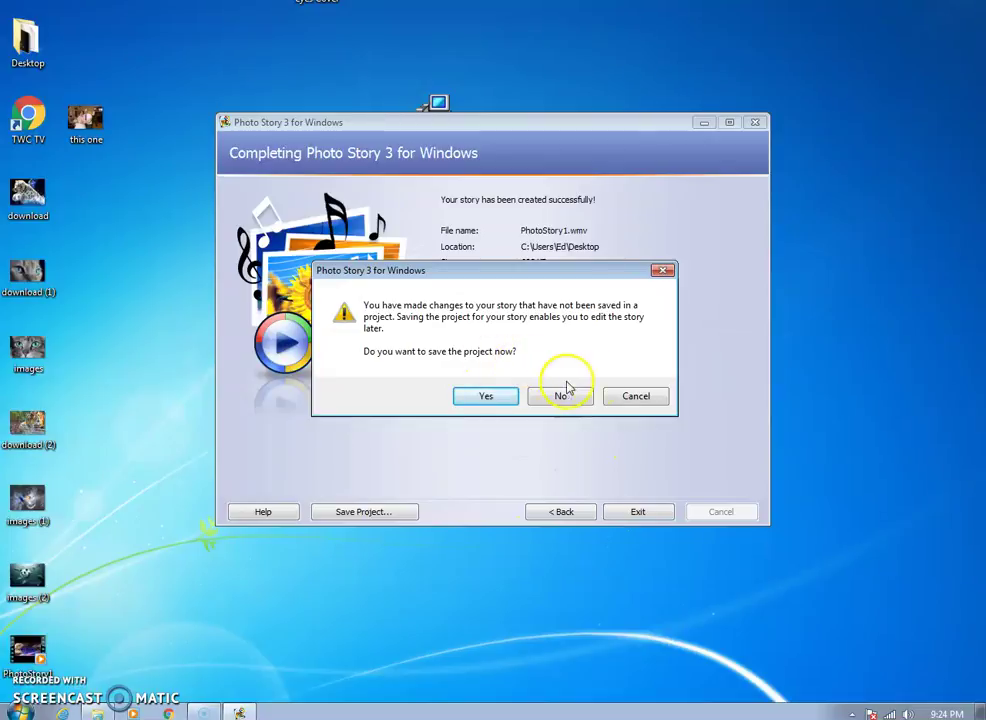
click(482, 398)
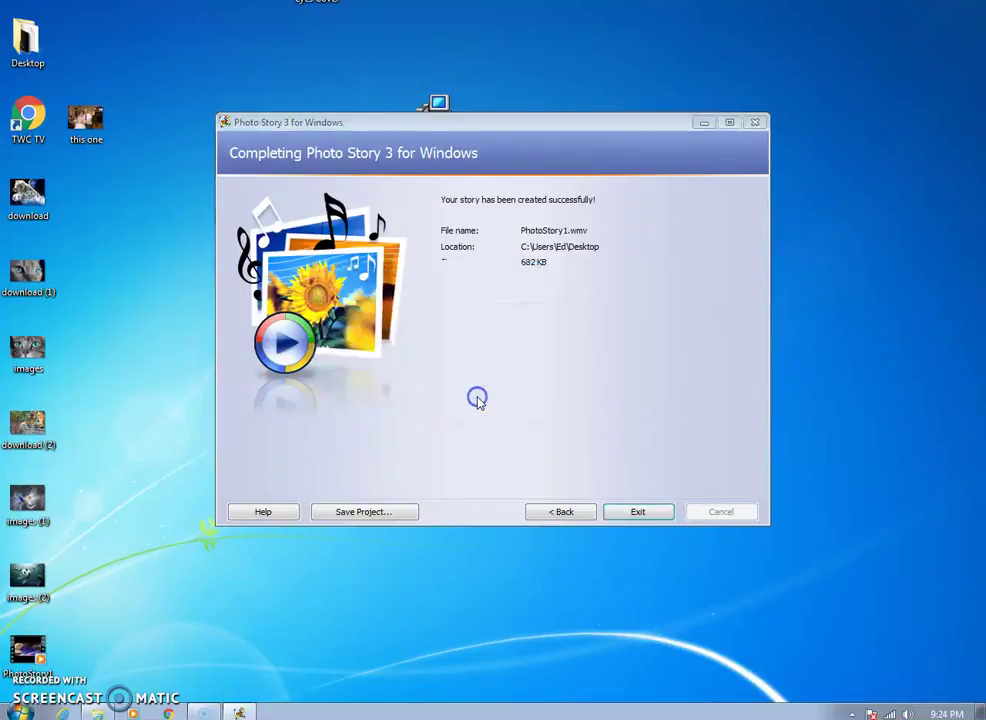
click(582, 502)
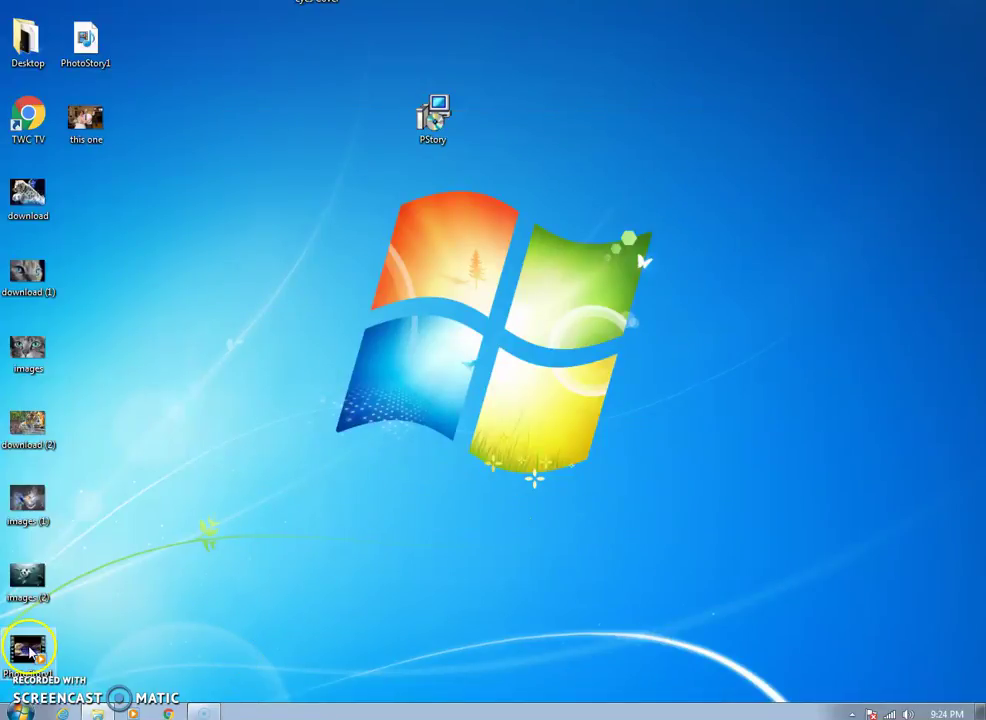
- Move the PhotoStory1 video icon to the desktop centre and play it full screen
drag(29, 645, 548, 283)
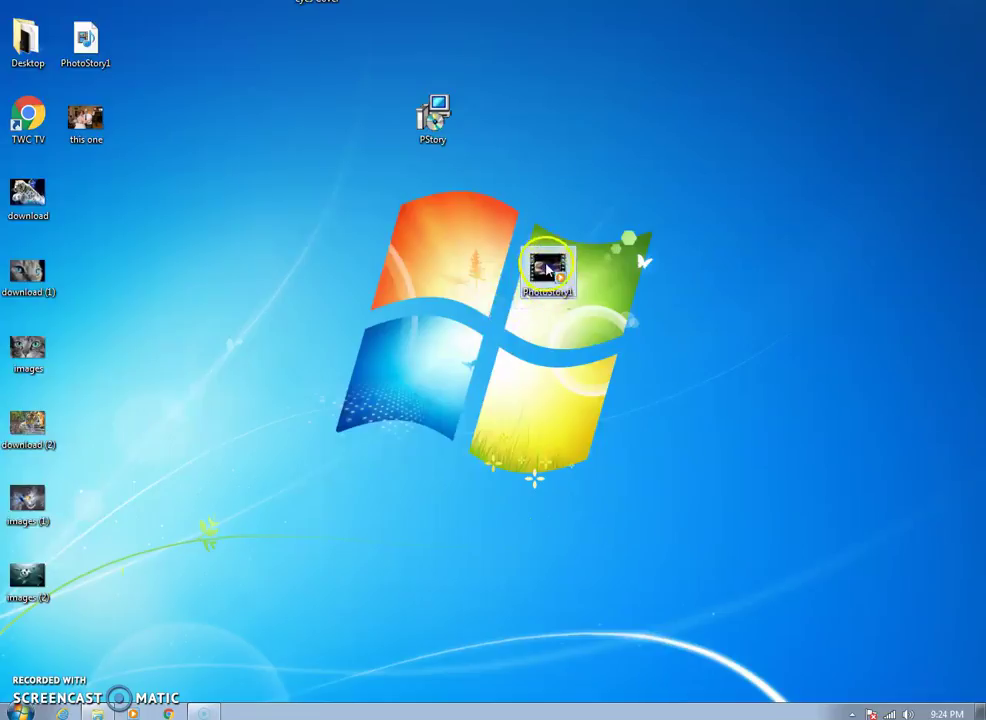
double_click(548, 270)
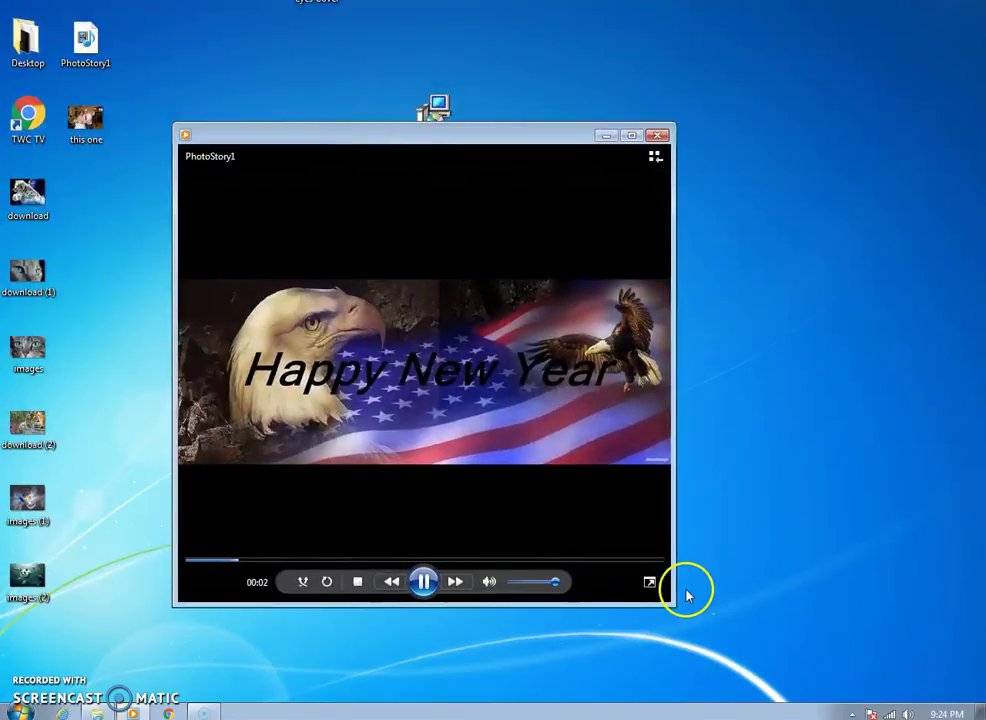
click(657, 592)
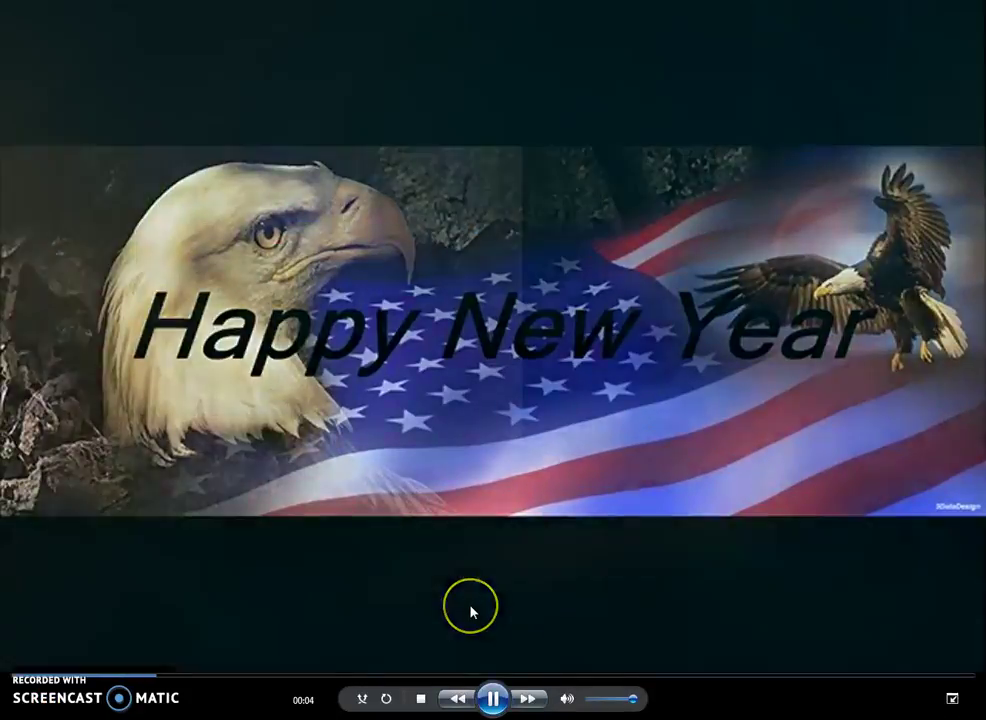